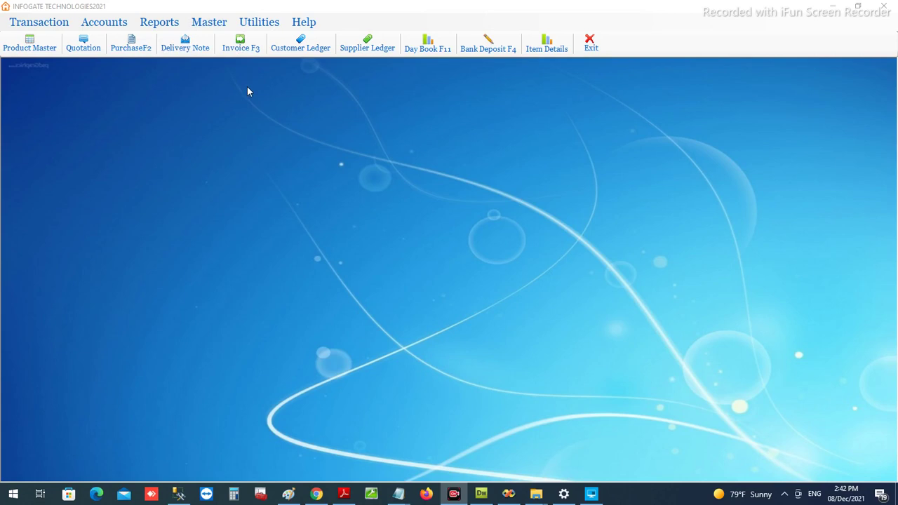
Start a new customer record named SAMPLE CUSTOMER 2 in the customer master and enter "address" as its address.
{"action": "left_click", "coordinate": [209, 27]}
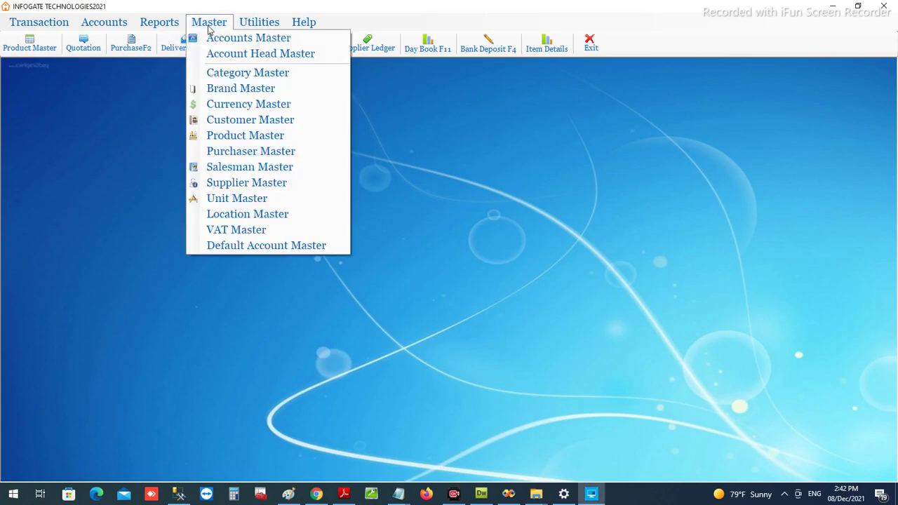
{"action": "left_click", "coordinate": [226, 121]}
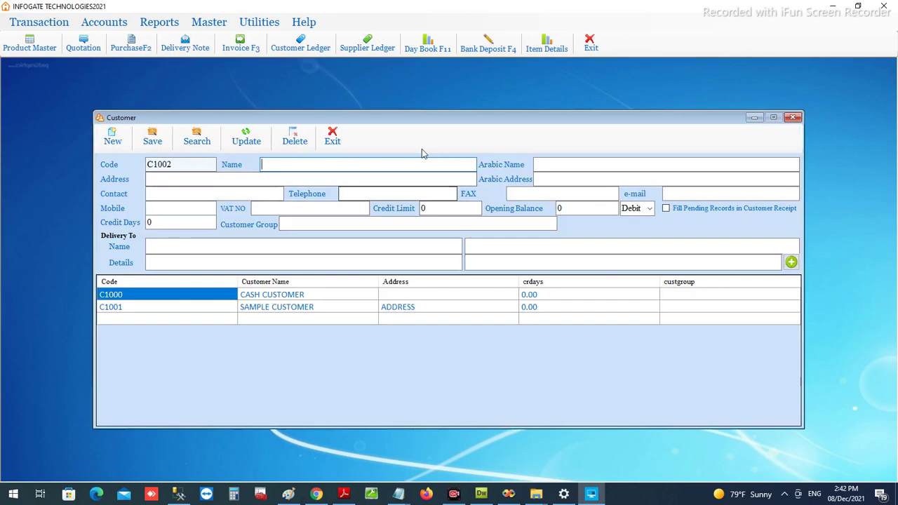
{"action": "type", "text": "S"}
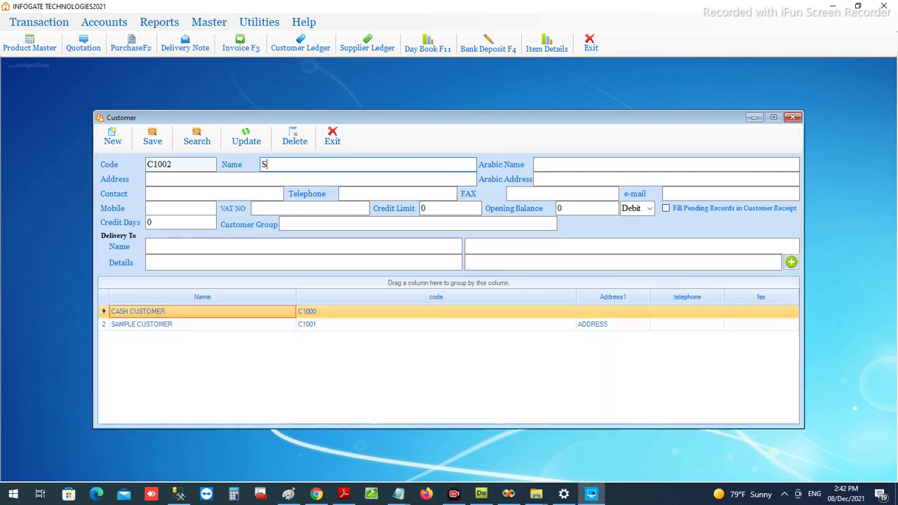
{"action": "type", "text": "AMPLE"}
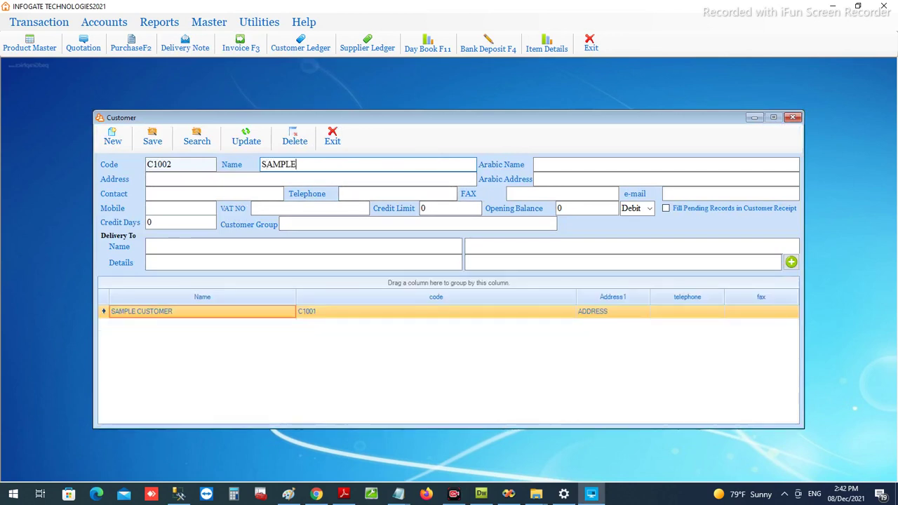
{"action": "type", "text": " CUSTOMER 2"}
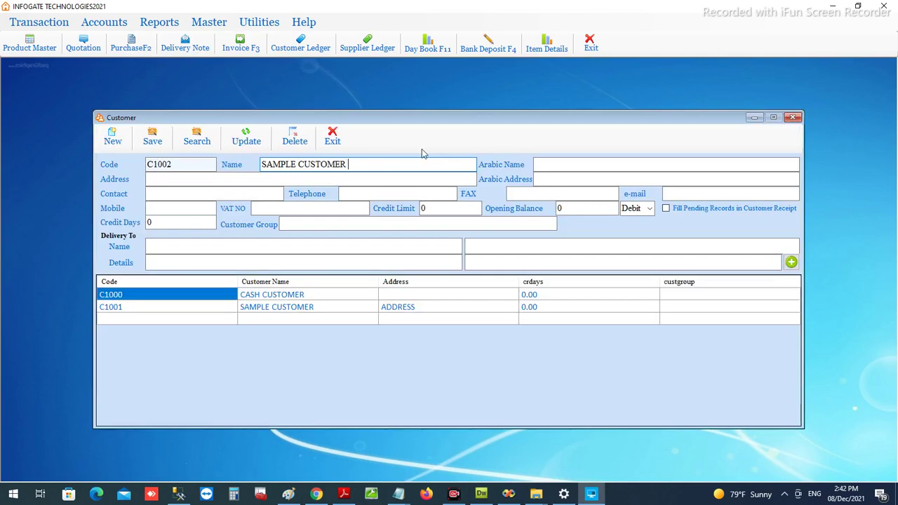
{"action": "left_click", "coordinate": [358, 180]}
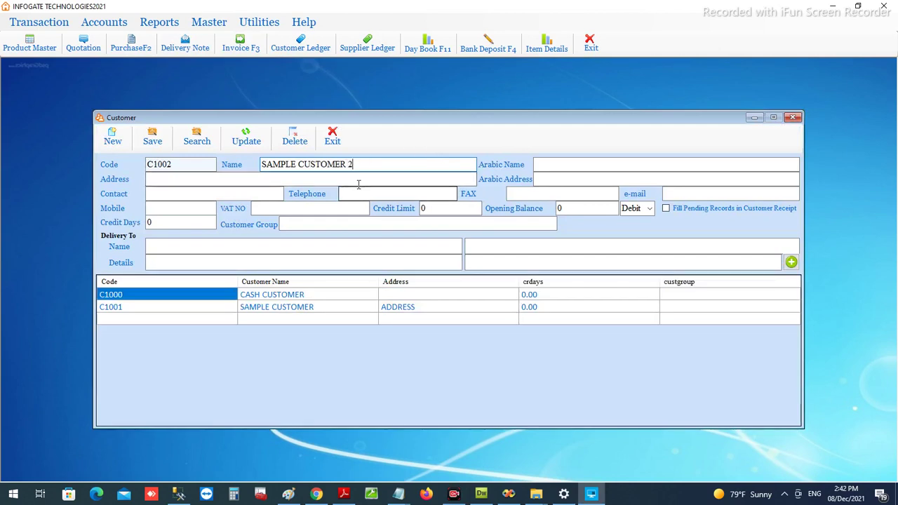
{"action": "type", "text": "address"}
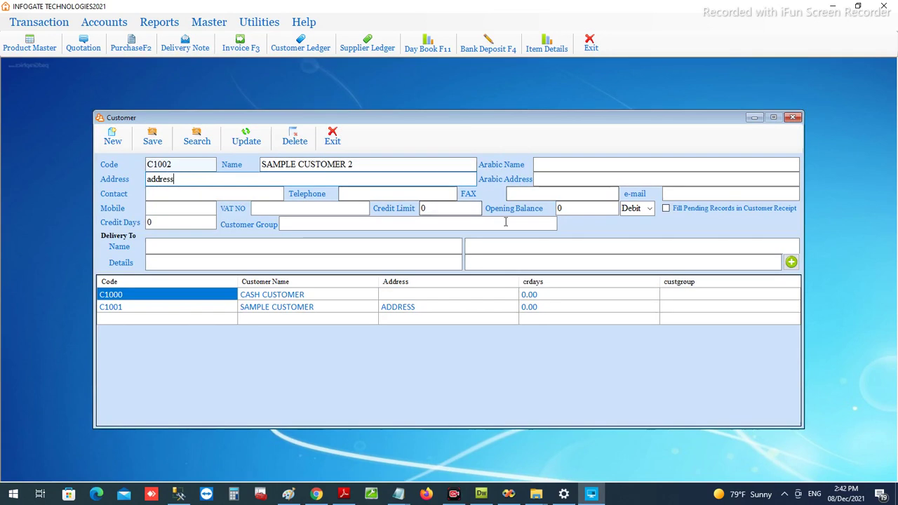
Enable Fill Pending Records in Customer Receipt for SAMPLE CUSTOMER 2, save the record and close the customer form.
{"action": "left_click", "coordinate": [666, 209]}
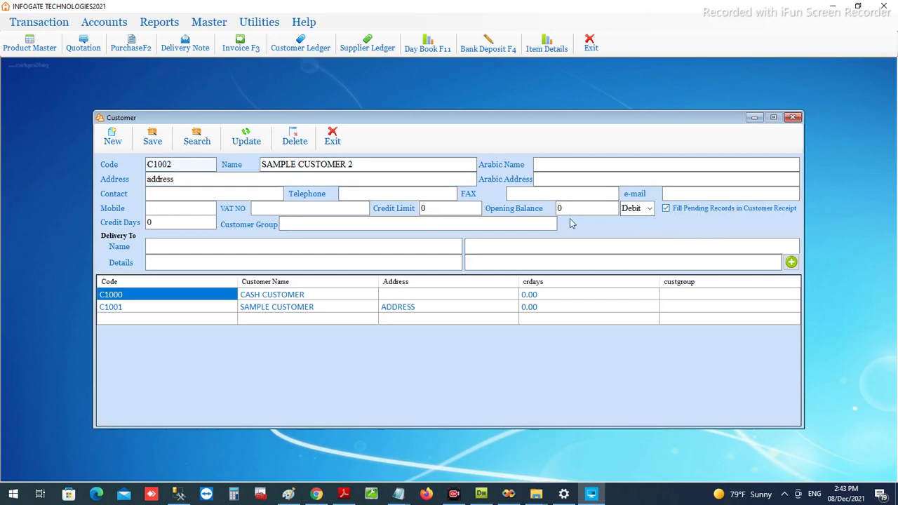
{"action": "left_click", "coordinate": [158, 141]}
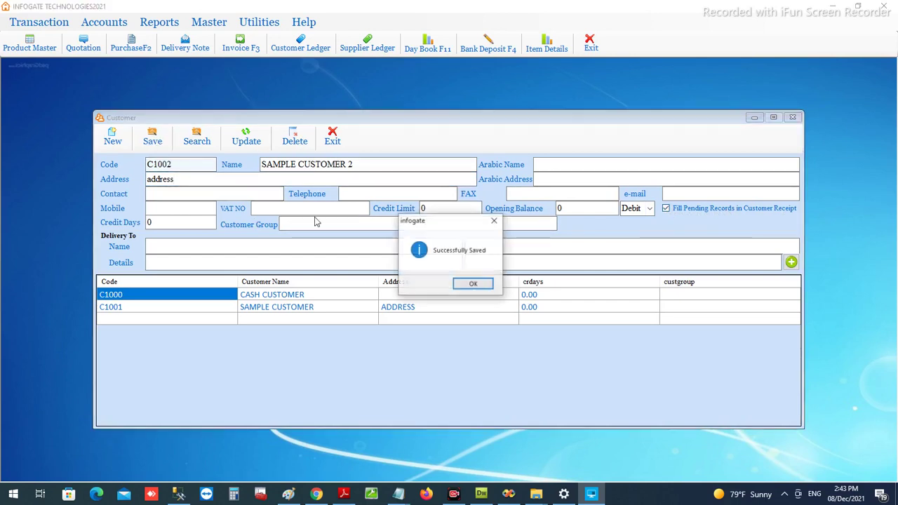
{"action": "left_click", "coordinate": [468, 285]}
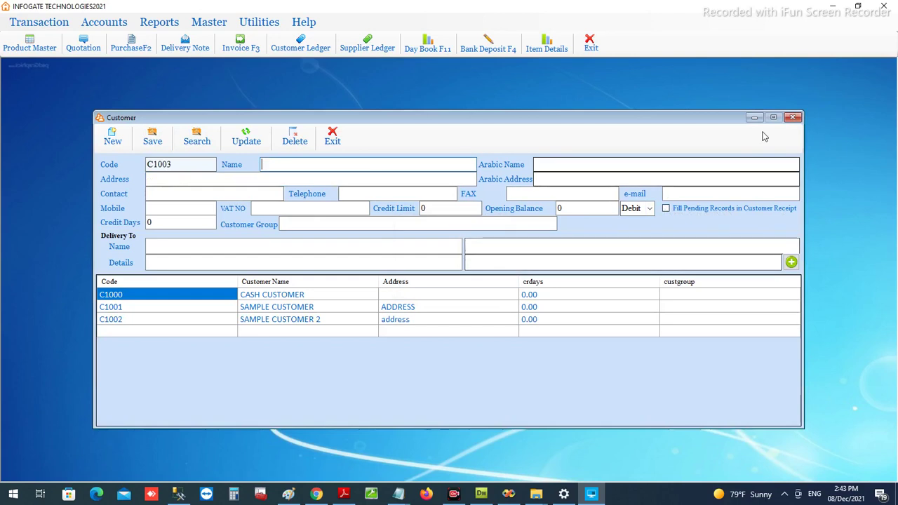
{"action": "left_click", "coordinate": [792, 118]}
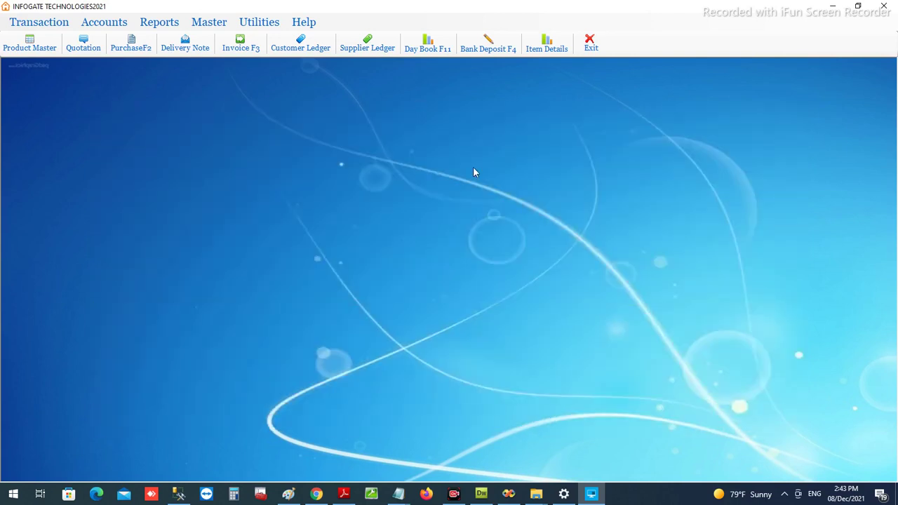
Start a new sales invoice with bill type Credit and choose SAMPLE CUSTOMER 2 as the customer.
{"action": "left_click", "coordinate": [241, 49]}
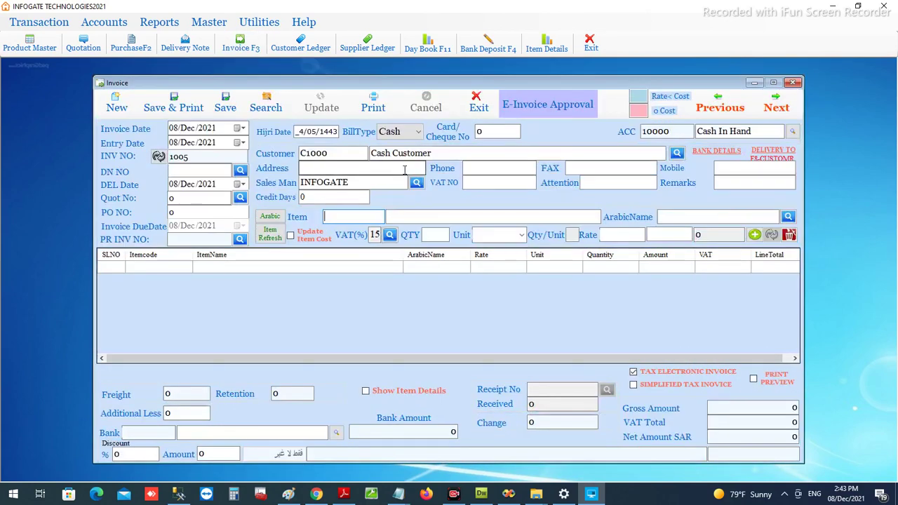
{"action": "left_click", "coordinate": [403, 132]}
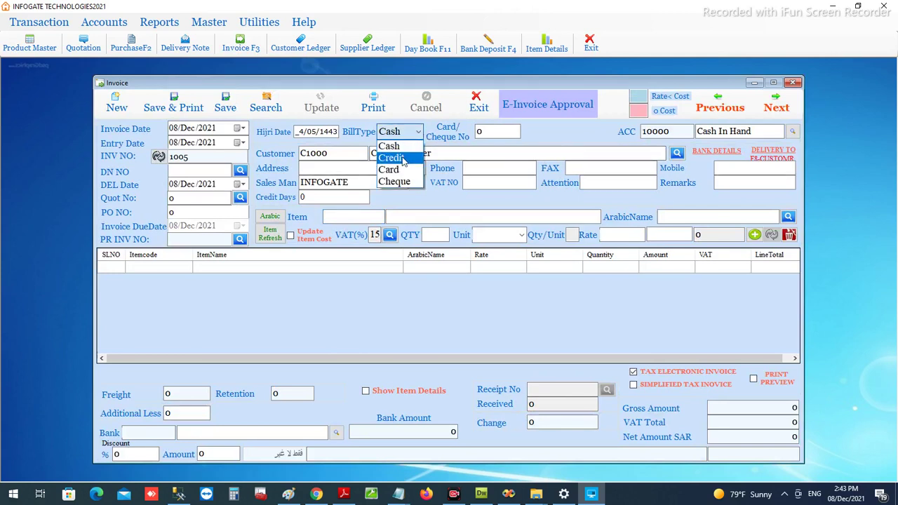
{"action": "left_click", "coordinate": [404, 158]}
{"action": "left_click_drag", "start_coordinate": [352, 153], "coordinate": [351, 153]}
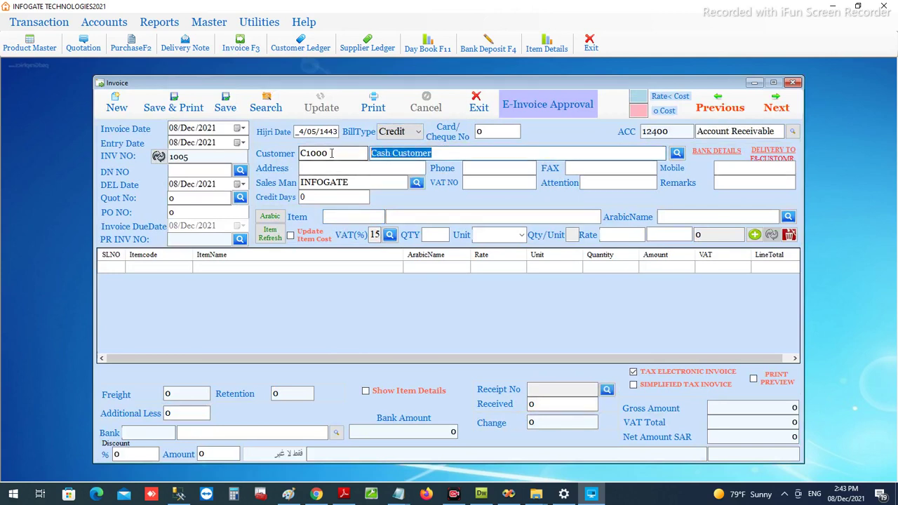
{"action": "type", "text": "SA"}
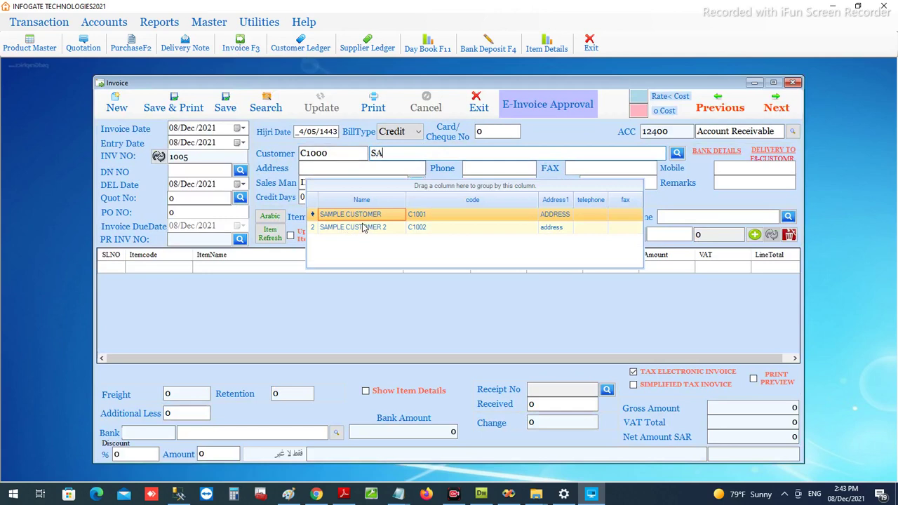
{"action": "double_click", "coordinate": [364, 227]}
Add SAMPLE AC SPARE to the invoice with a quantity of 10 PCS and a rate of 200.
{"action": "type", "text": "AC"}
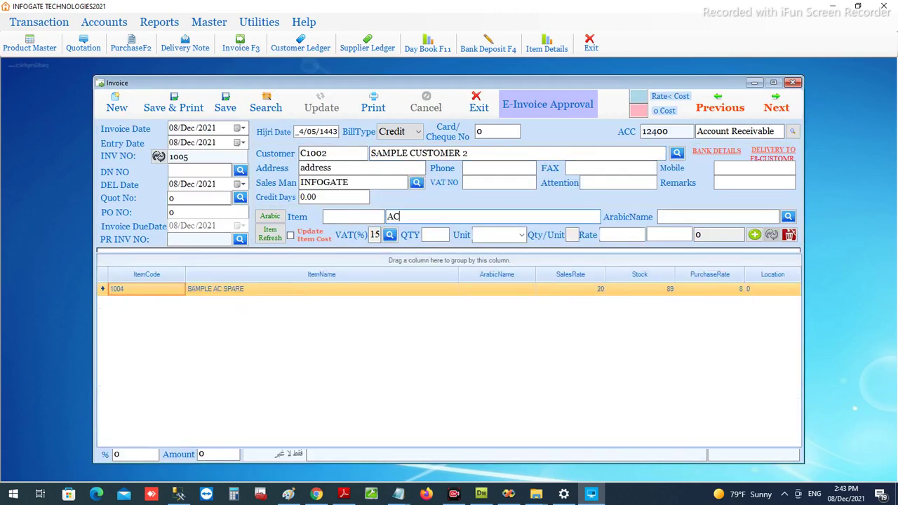
{"action": "double_click", "coordinate": [316, 290]}
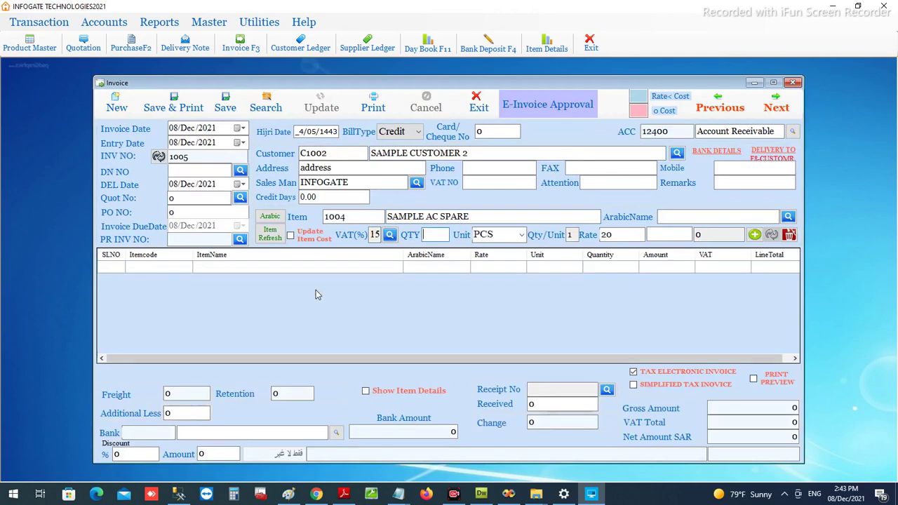
{"action": "type", "text": "10"}
{"action": "key", "text": "Return"}
{"action": "key", "text": "Return"}
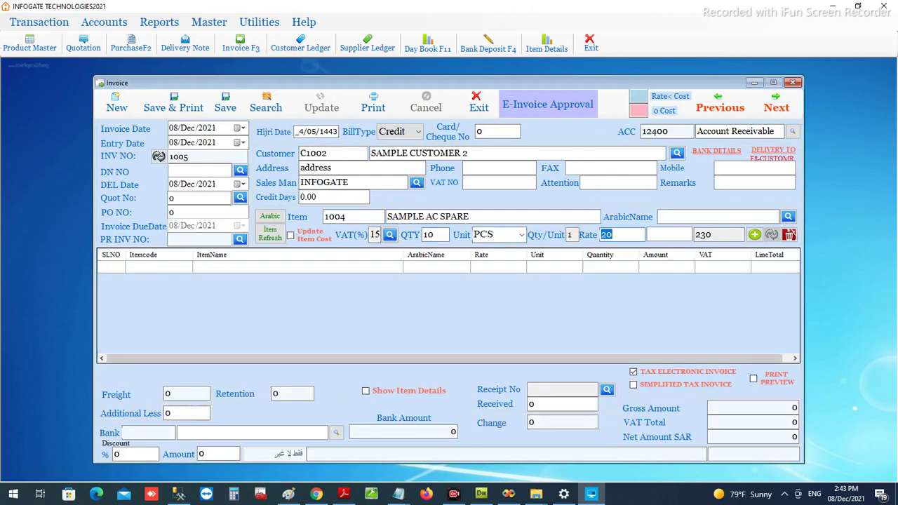
{"action": "type", "text": "200"}
{"action": "key", "text": "Return"}
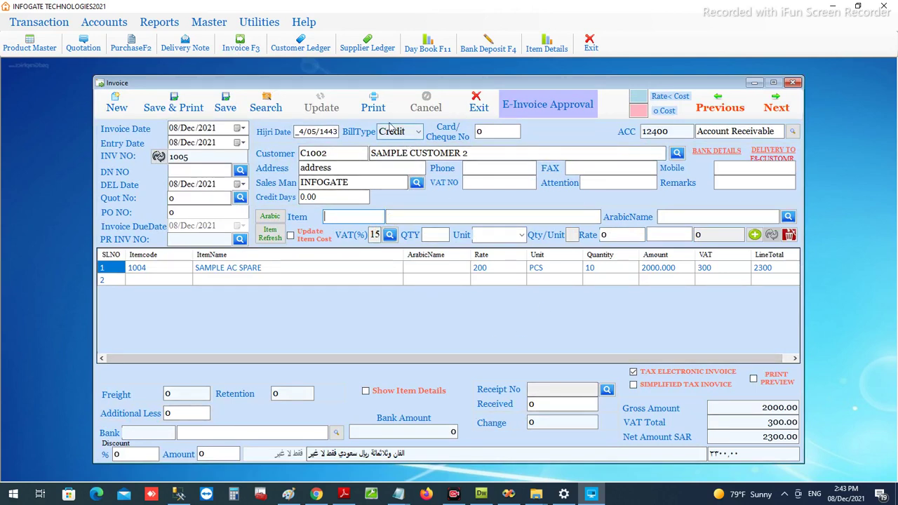
Save the credit invoice for SAMPLE CUSTOMER 2 and close the invoice form.
{"action": "left_click", "coordinate": [225, 105]}
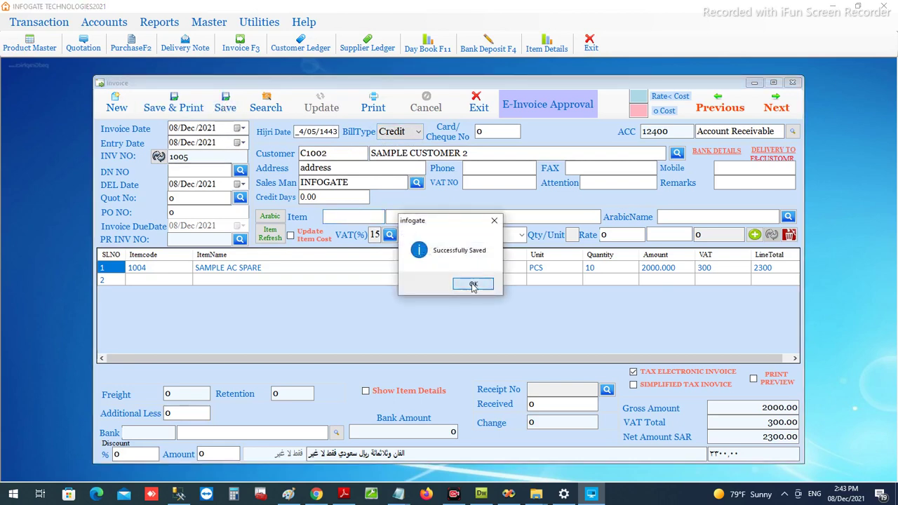
{"action": "left_click", "coordinate": [474, 286]}
{"action": "left_click", "coordinate": [500, 283]}
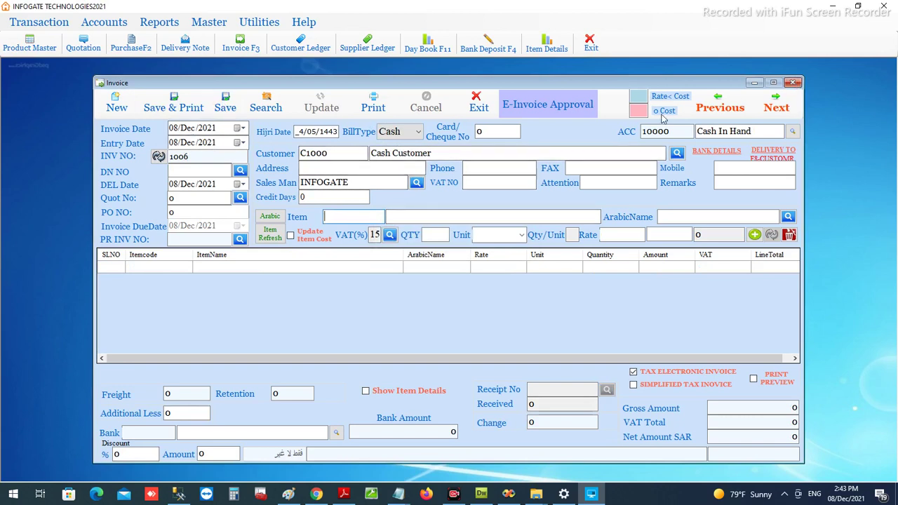
{"action": "key", "text": "Escape"}
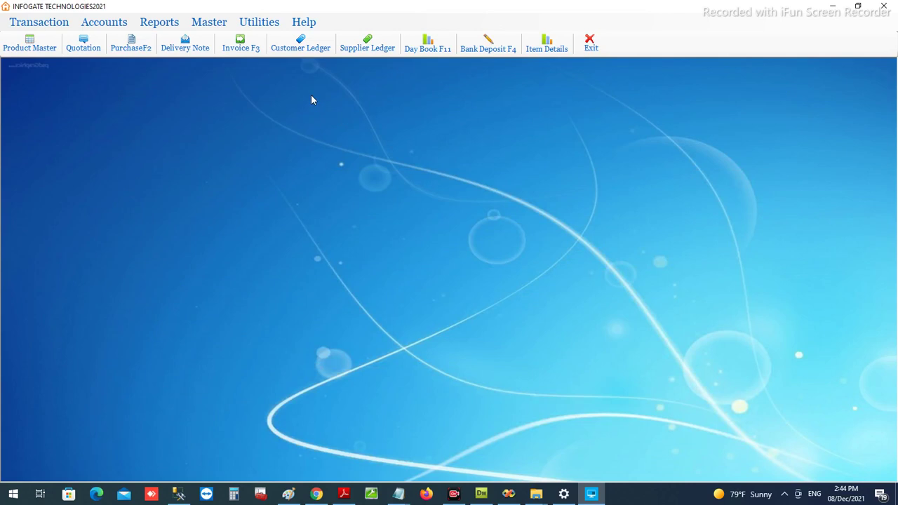
Generate the customer ledger report for SAMPLE CUSTOMER 2 covering 01/Dec/2021 to 31/Dec/2021.
{"action": "left_click", "coordinate": [302, 49]}
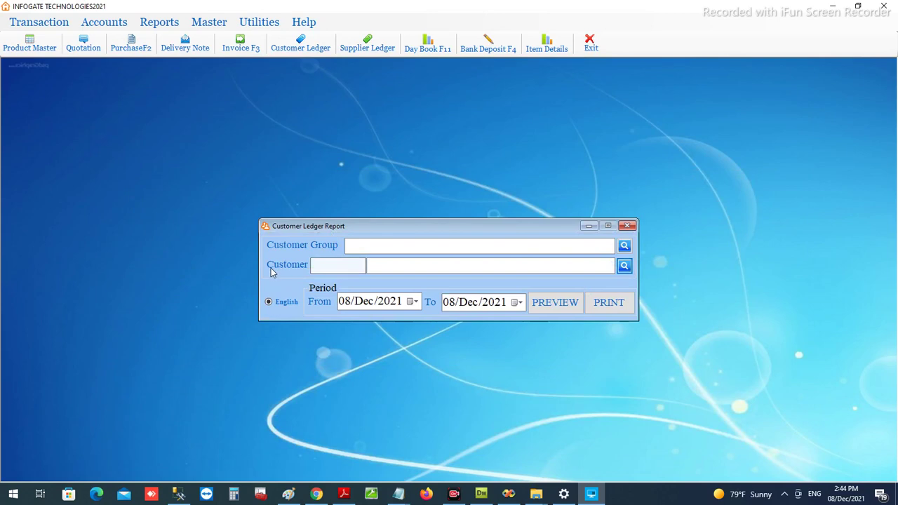
{"action": "left_click", "coordinate": [624, 265]}
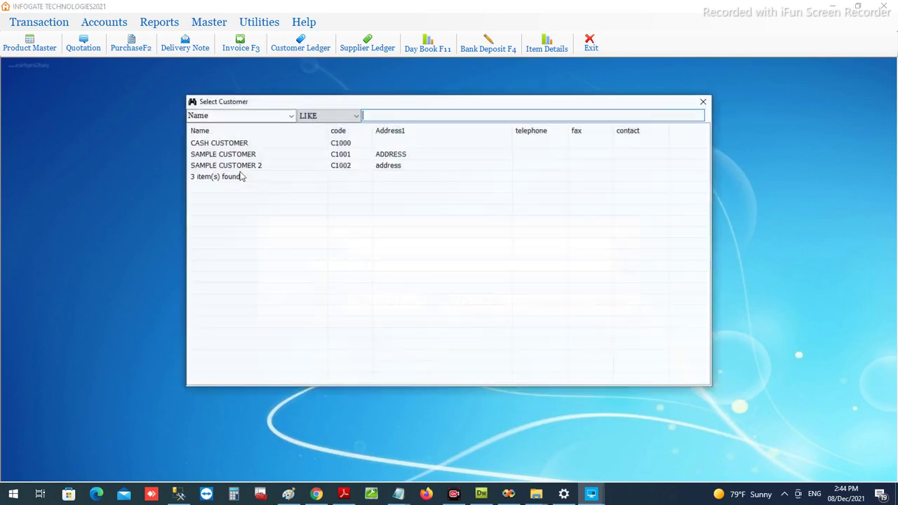
{"action": "left_click", "coordinate": [215, 167]}
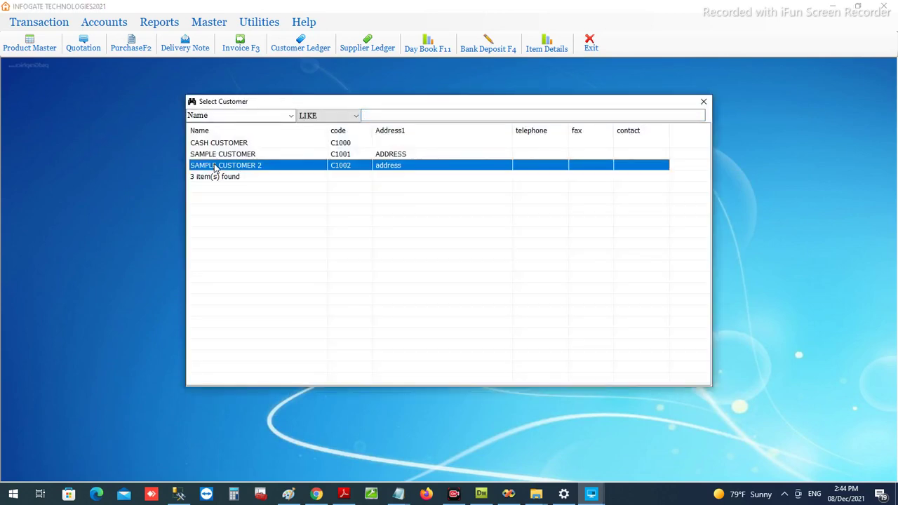
{"action": "double_click", "coordinate": [215, 167]}
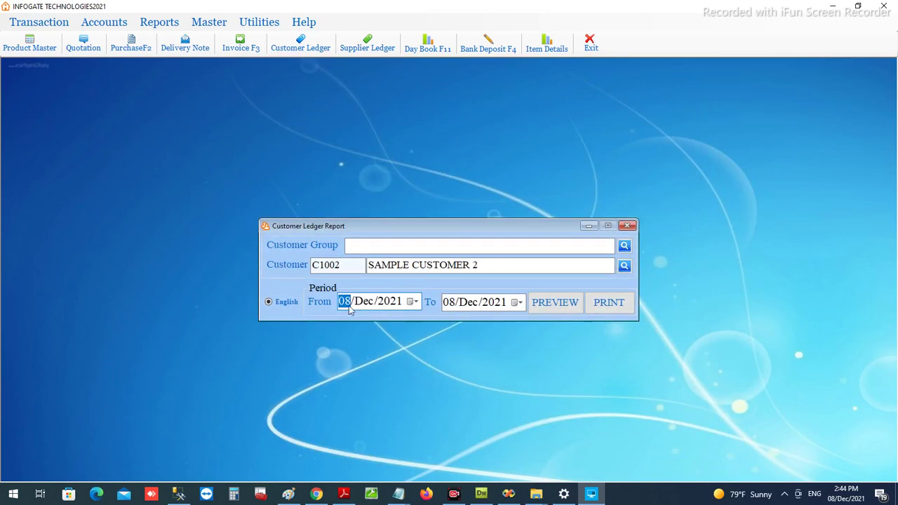
{"action": "type", "text": "1"}
{"action": "left_click", "coordinate": [450, 304]}
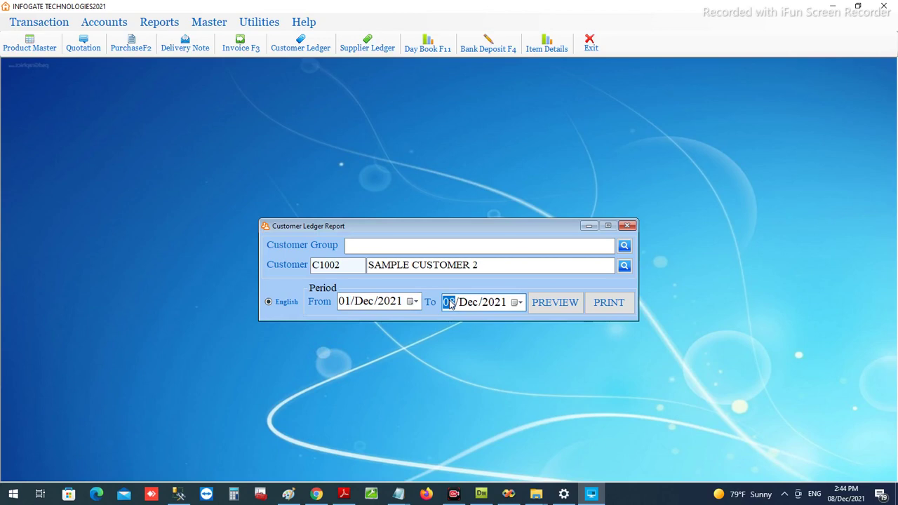
{"action": "type", "text": "31"}
{"action": "left_click", "coordinate": [609, 307]}
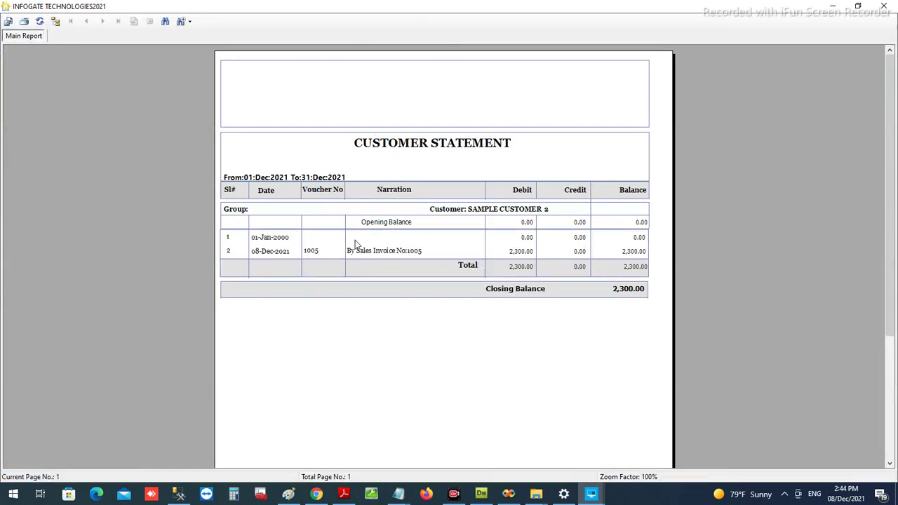
Examine the invoice debit and closing balance in the customer statement, and close the report and its dialog.
{"action": "left_click", "coordinate": [517, 257]}
{"action": "left_click", "coordinate": [627, 295]}
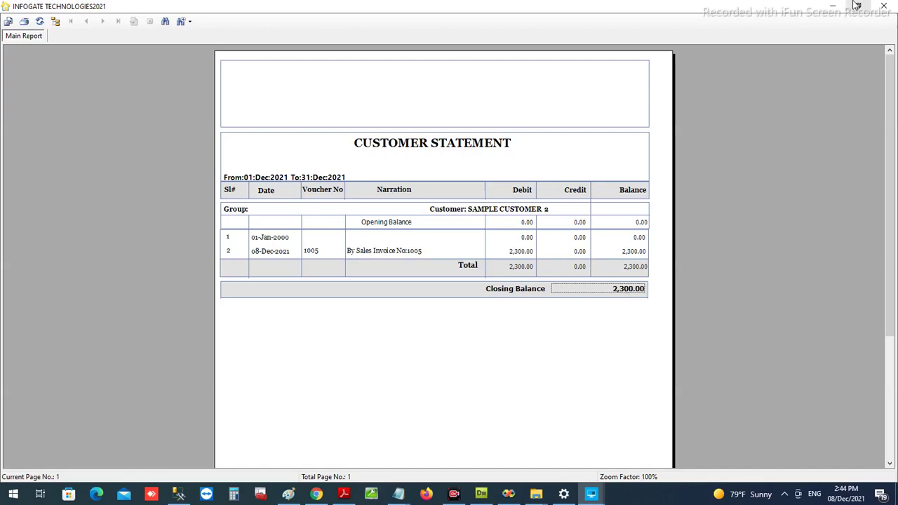
{"action": "left_click", "coordinate": [885, 6]}
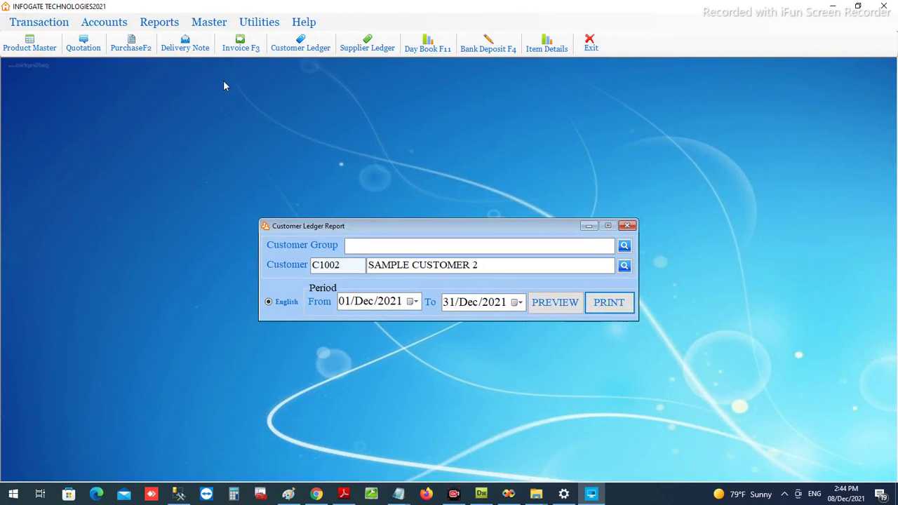
{"action": "key", "text": "Escape"}
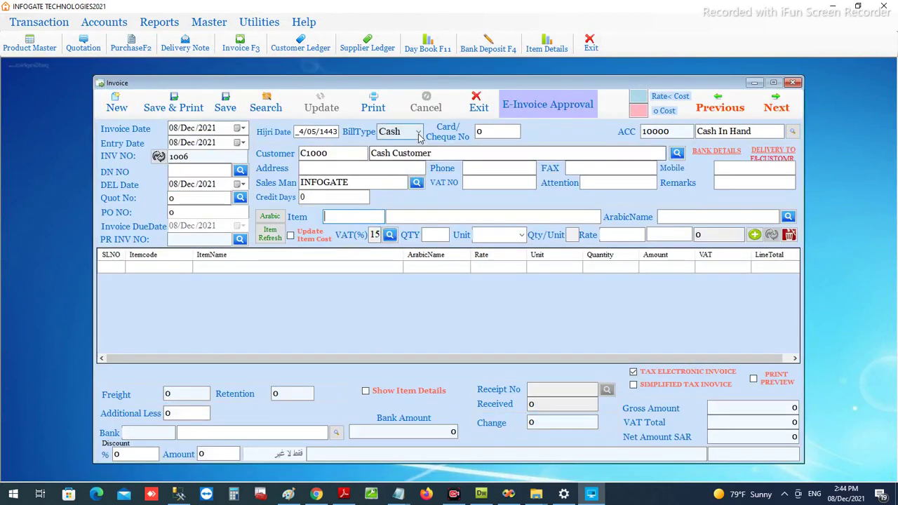
Set the new invoice's bill type to Credit and add SAMPLE AC SPARE with a quantity of 1 PCS and a rate of 200.
{"action": "left_click", "coordinate": [419, 132]}
{"action": "left_click", "coordinate": [394, 158]}
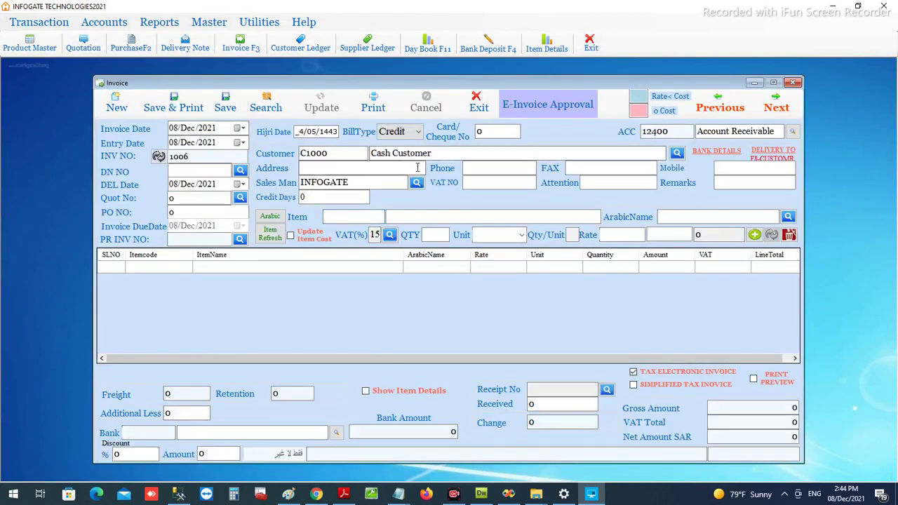
{"action": "left_click", "coordinate": [414, 217]}
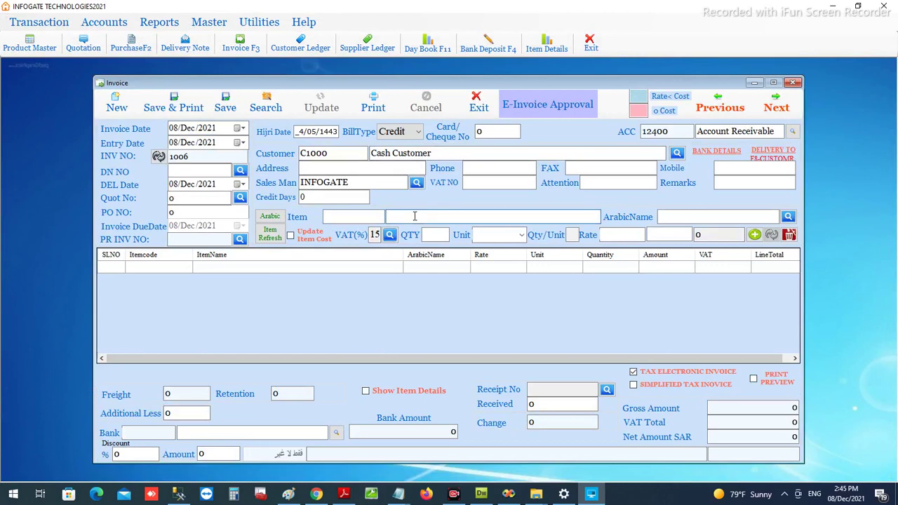
{"action": "type", "text": "SA"}
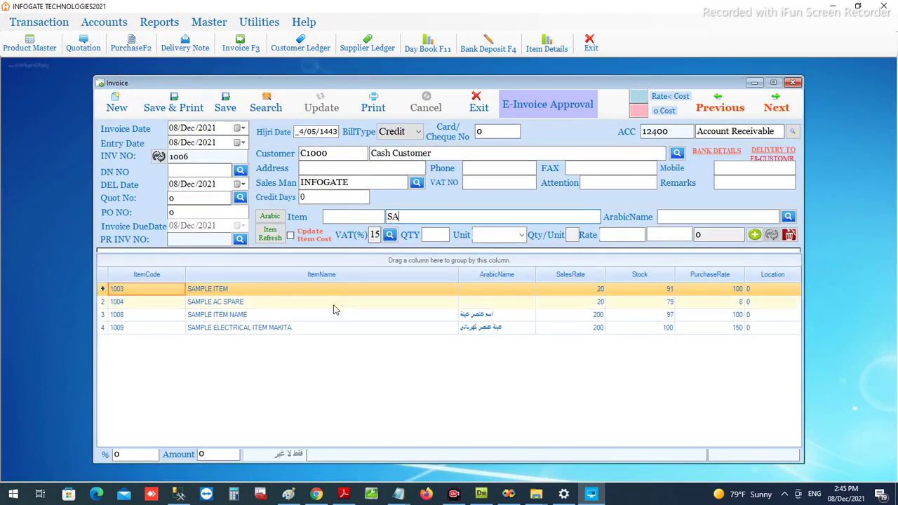
{"action": "double_click", "coordinate": [335, 303]}
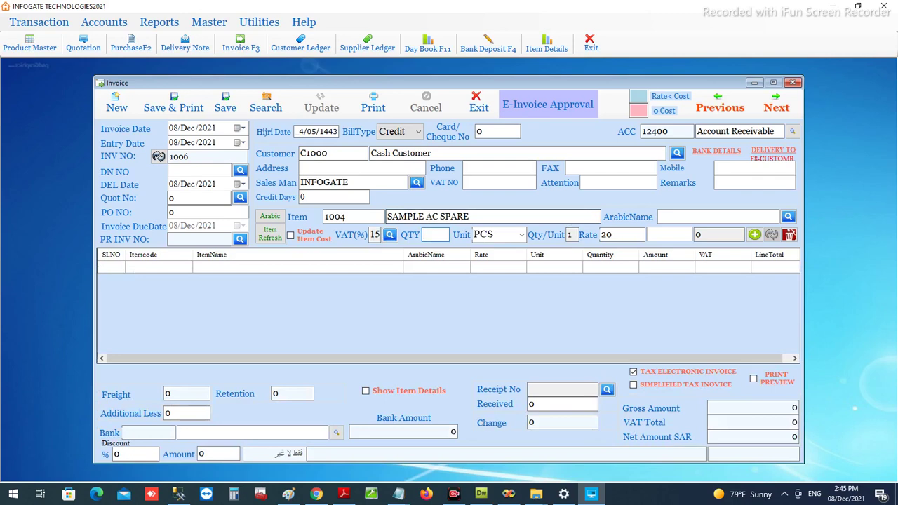
{"action": "type", "text": "1"}
{"action": "key", "text": "Return"}
{"action": "key", "text": "Return"}
{"action": "type", "text": "200"}
{"action": "key", "text": "Return"}
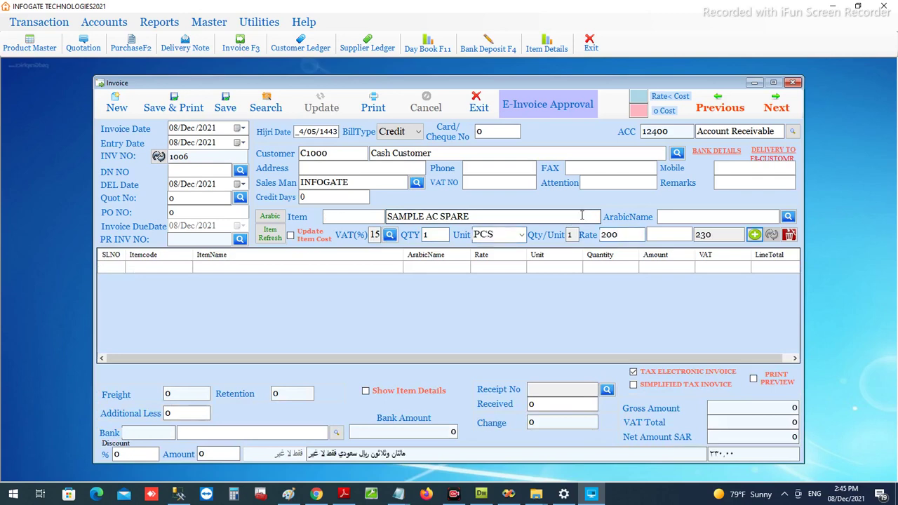
Assign SAMPLE CUSTOMER 2 to the invoice, save it and close the invoice form.
{"action": "key", "text": "shift+Tab"}
{"action": "key", "text": "shift+Tab"}
{"action": "key", "text": "shift+Tab"}
{"action": "key", "text": "shift+Tab"}
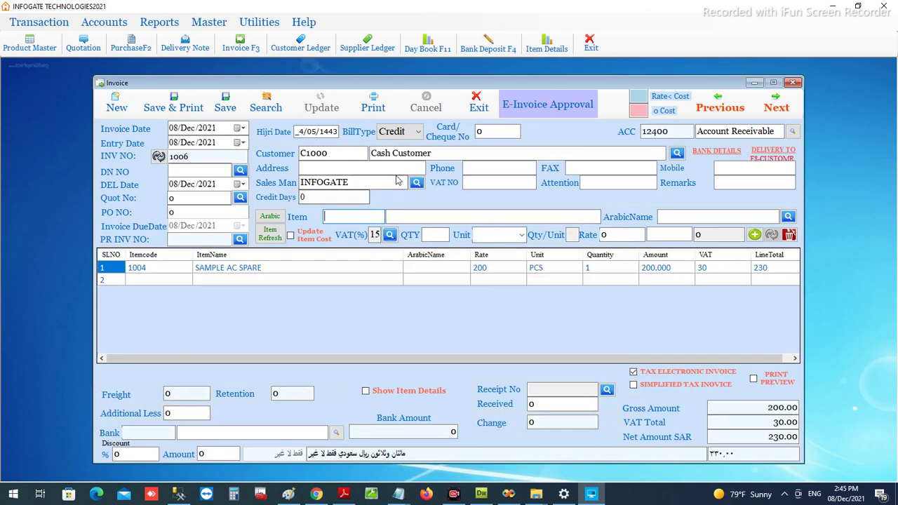
{"action": "type", "text": "A"}
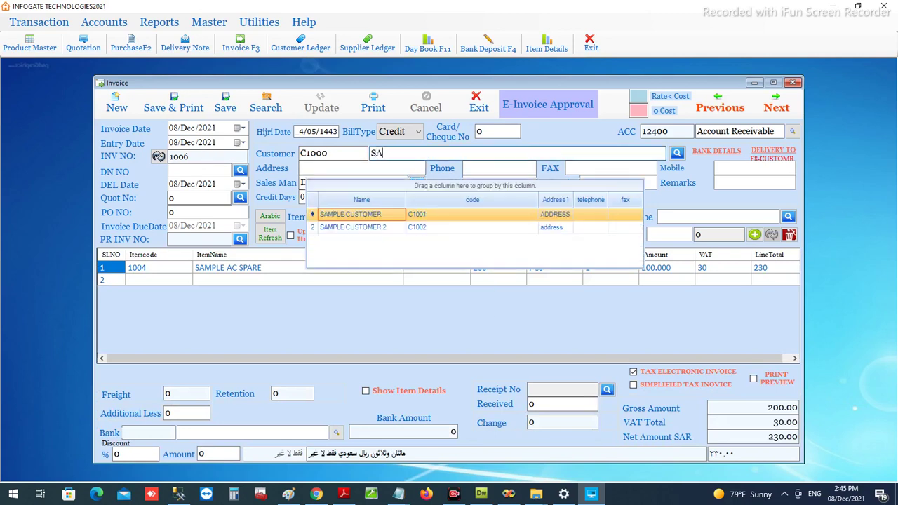
{"action": "key", "text": "Down"}
{"action": "key", "text": "Return"}
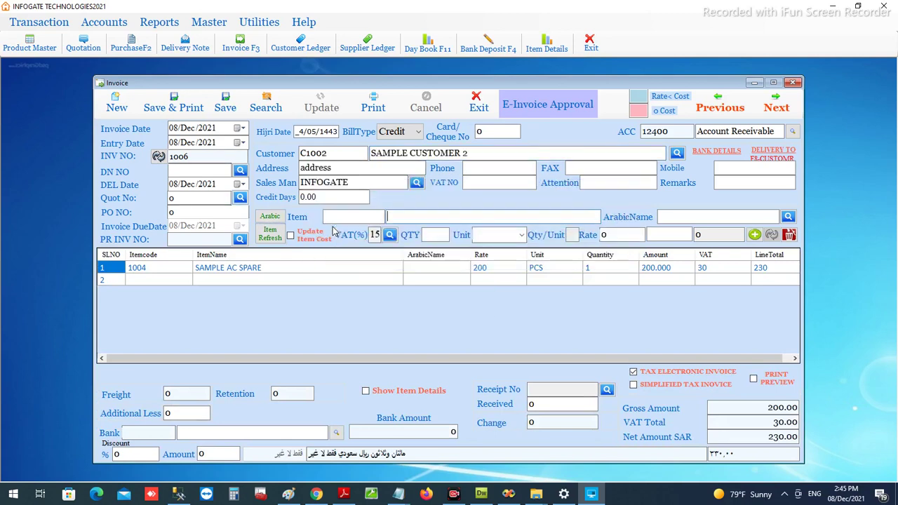
{"action": "left_click", "coordinate": [226, 106]}
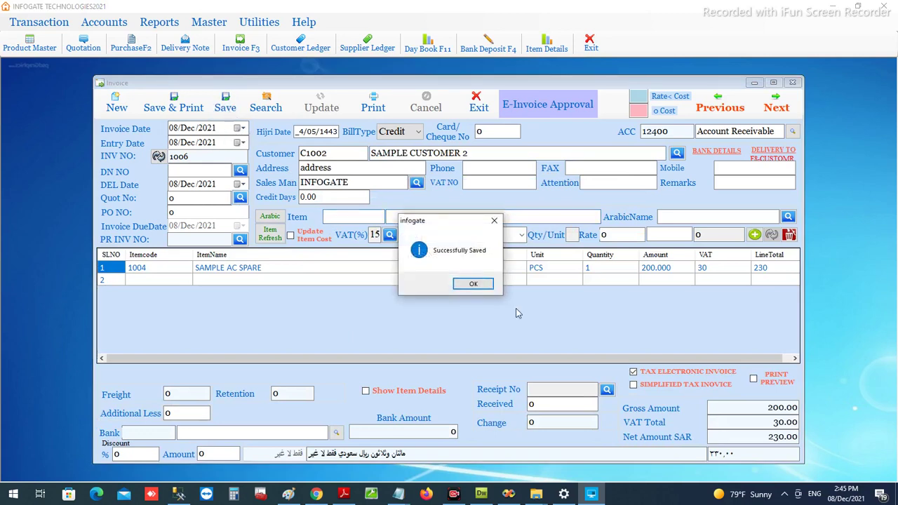
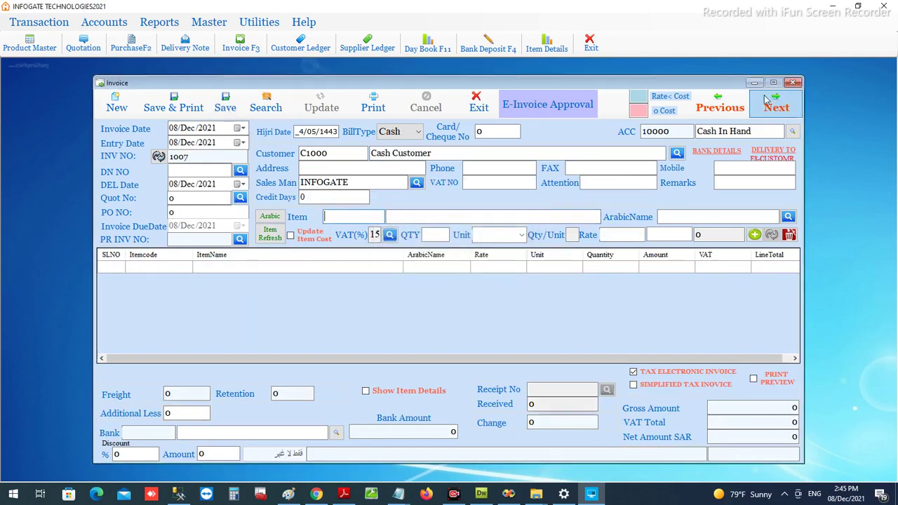
{"action": "left_click", "coordinate": [793, 83]}
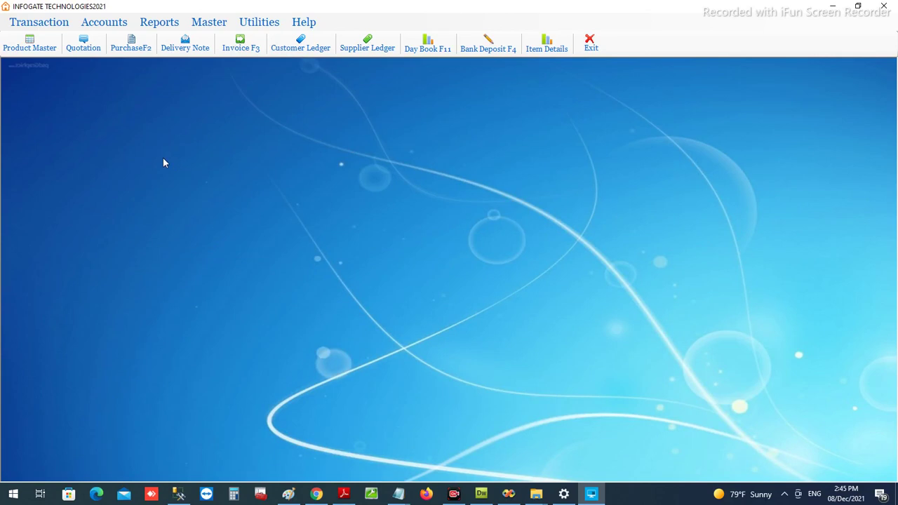
Start a customer receipt with the paid date 10/Dec/2021 and SAMPLE CUSTOMER 2 as the customer.
{"action": "left_click", "coordinate": [109, 26]}
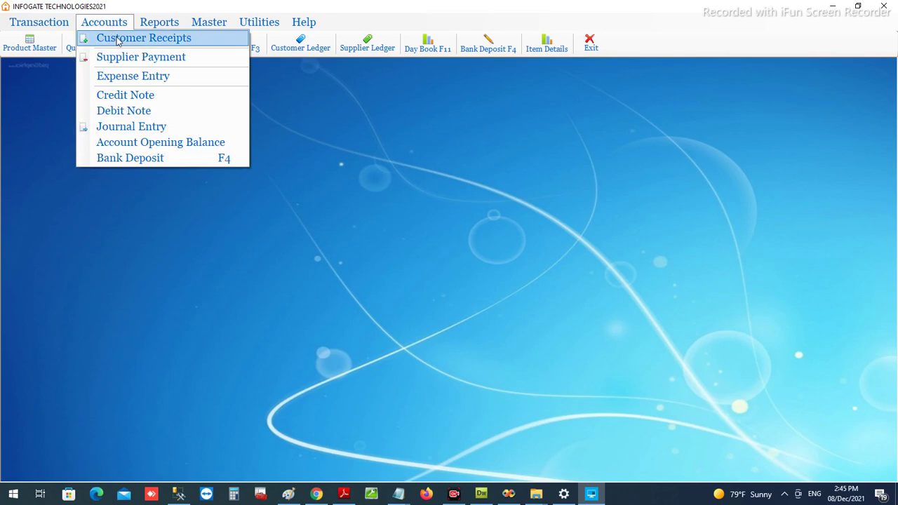
{"action": "left_click", "coordinate": [118, 40]}
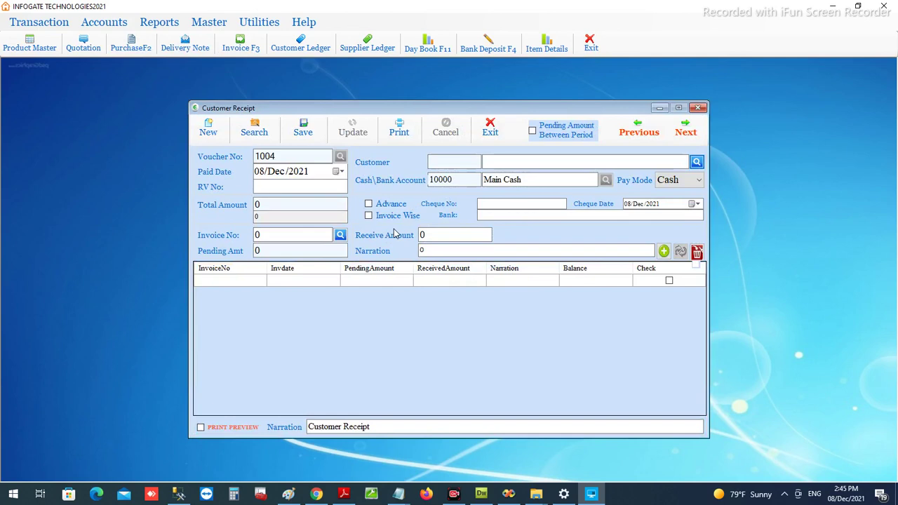
{"action": "left_click", "coordinate": [235, 160]}
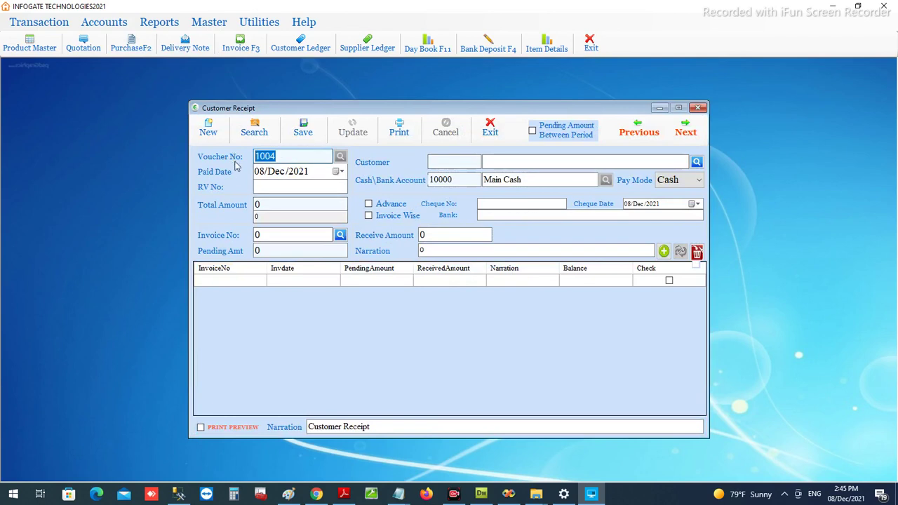
{"action": "left_click", "coordinate": [261, 175]}
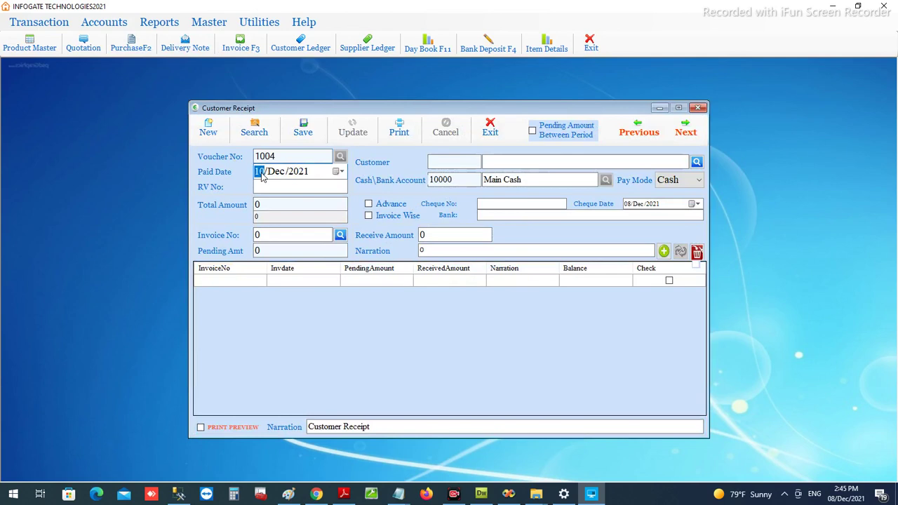
{"action": "left_click", "coordinate": [520, 166]}
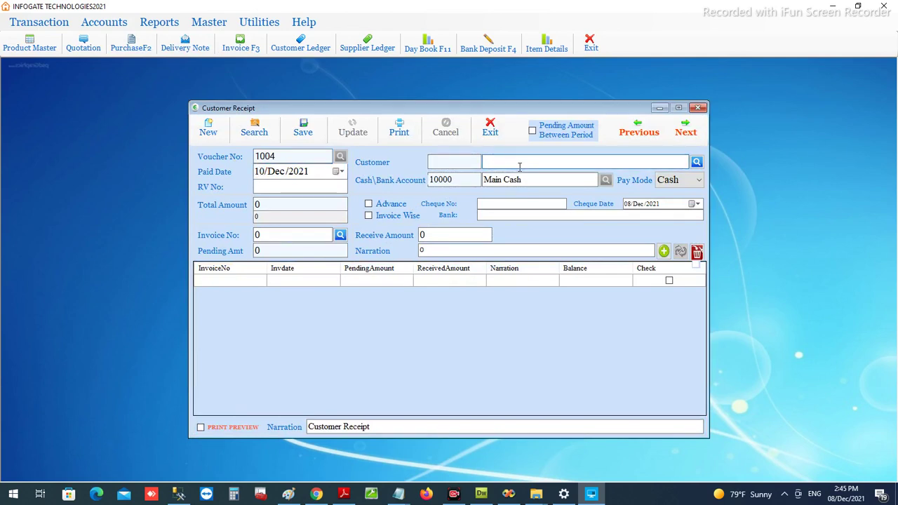
{"action": "type", "text": "SA"}
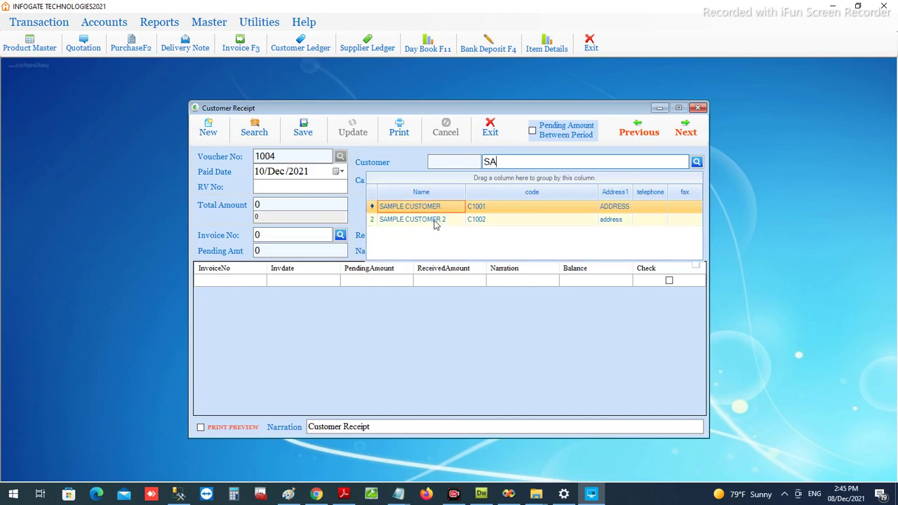
{"action": "left_click", "coordinate": [435, 222]}
{"action": "key", "text": "Return"}
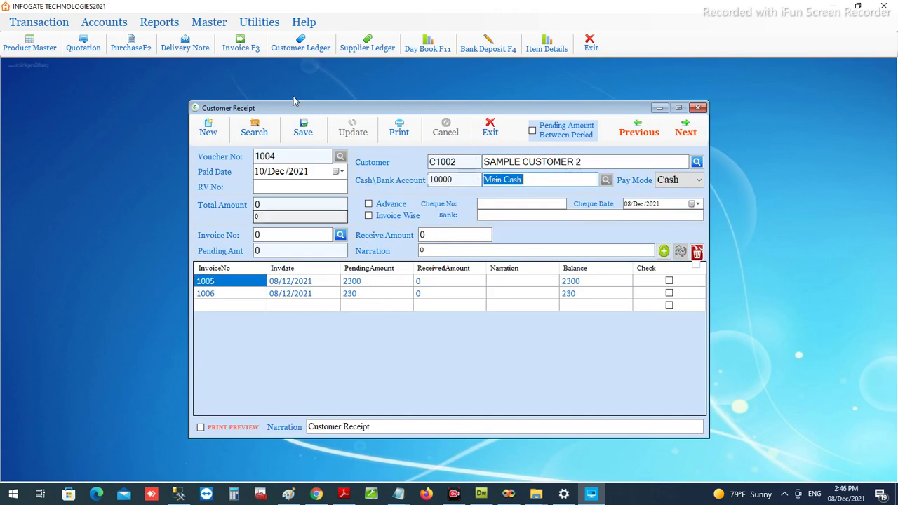
View the customer master records and close the customer form.
{"action": "left_click", "coordinate": [209, 21]}
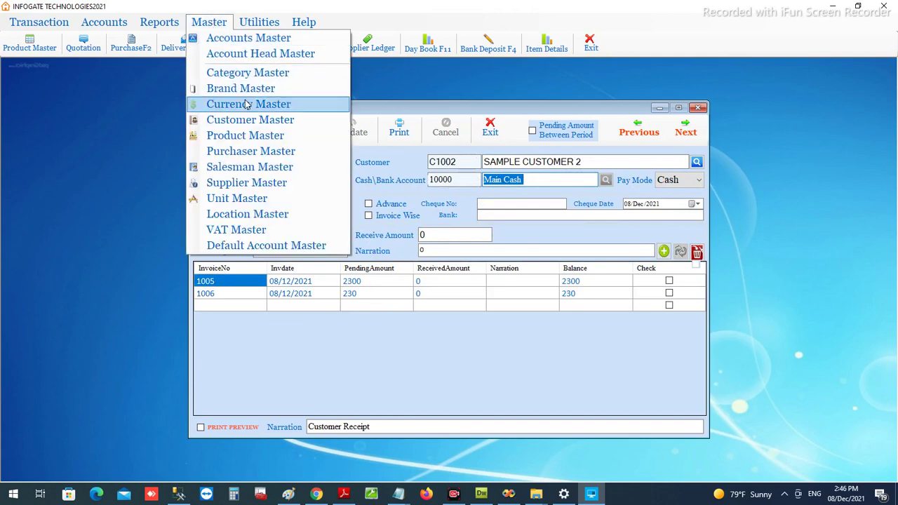
{"action": "left_click", "coordinate": [254, 123]}
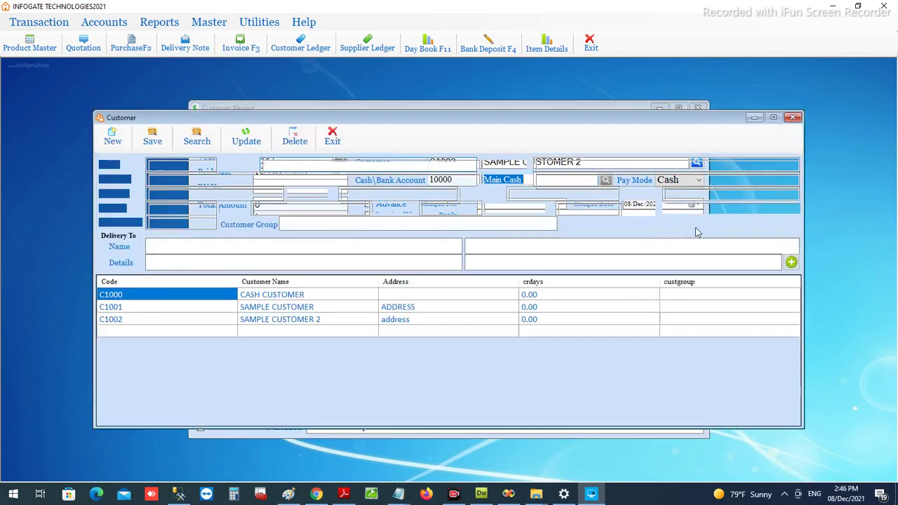
{"action": "left_click", "coordinate": [793, 117]}
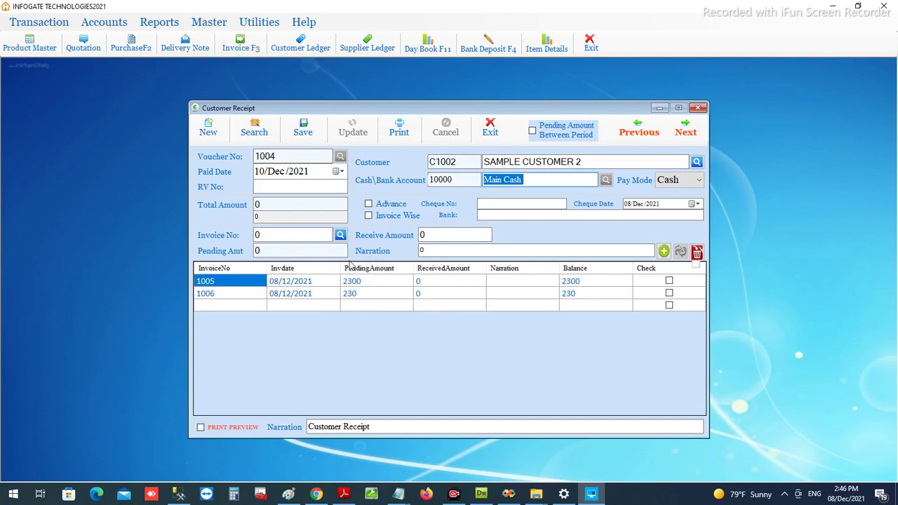
Enter RV-001 as the receipt's RV number and review the pay modes, keeping Cash.
{"action": "left_click", "coordinate": [262, 175]}
{"action": "left_click", "coordinate": [268, 187]}
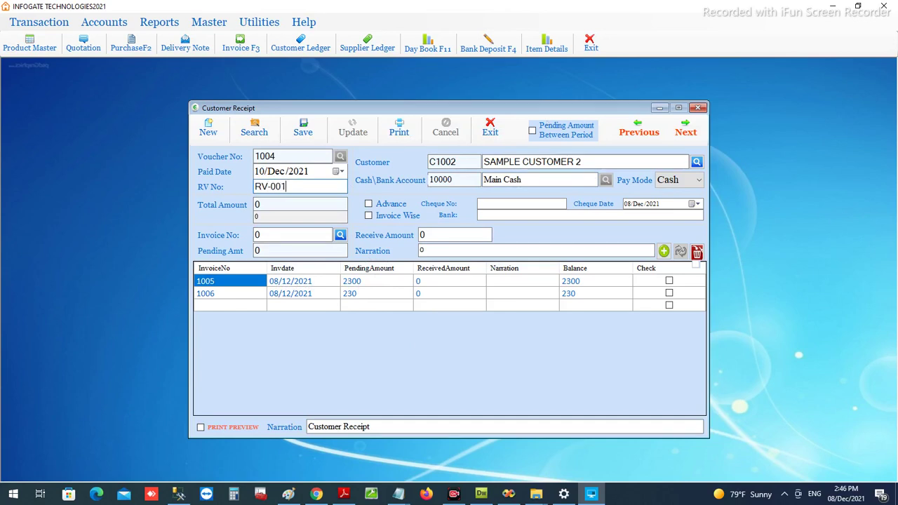
{"action": "left_click", "coordinate": [697, 181]}
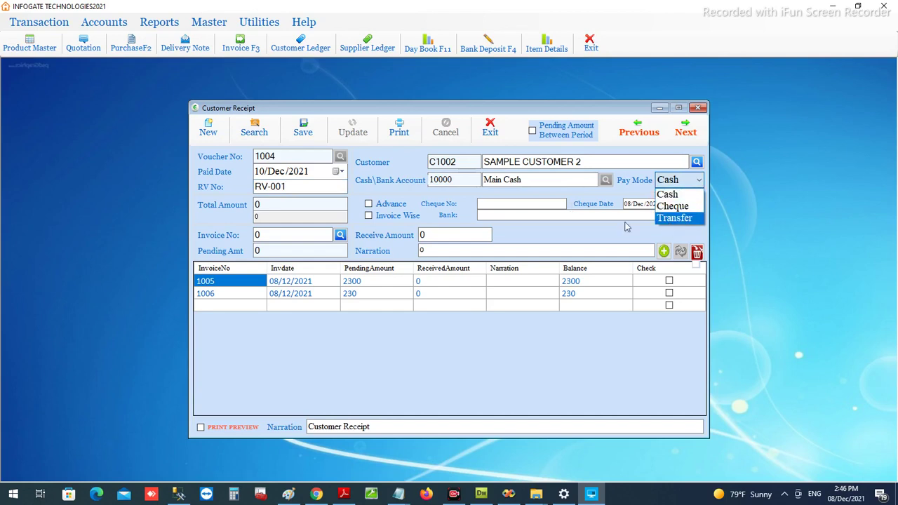
{"action": "left_click", "coordinate": [591, 239]}
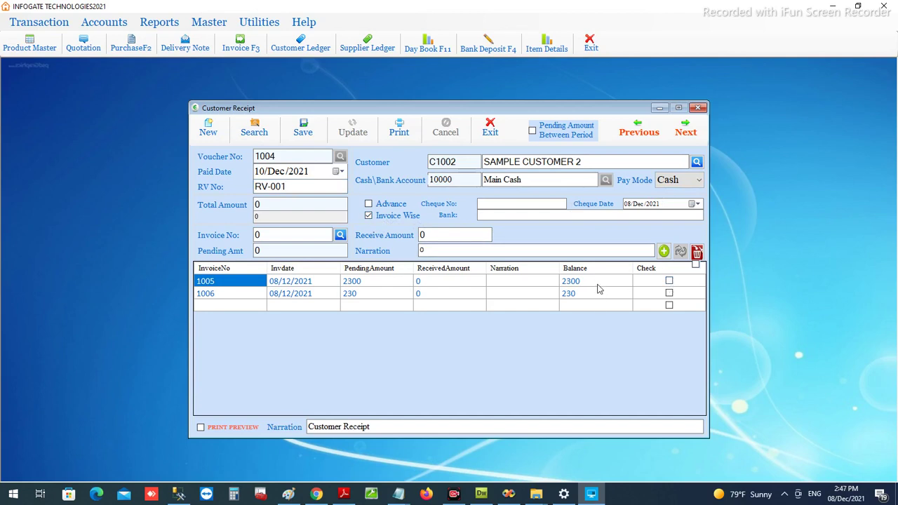
With invoice-wise allocation enabled, mark pending invoices 1005 and 1006 as received and check the total amount.
{"action": "left_click", "coordinate": [669, 281]}
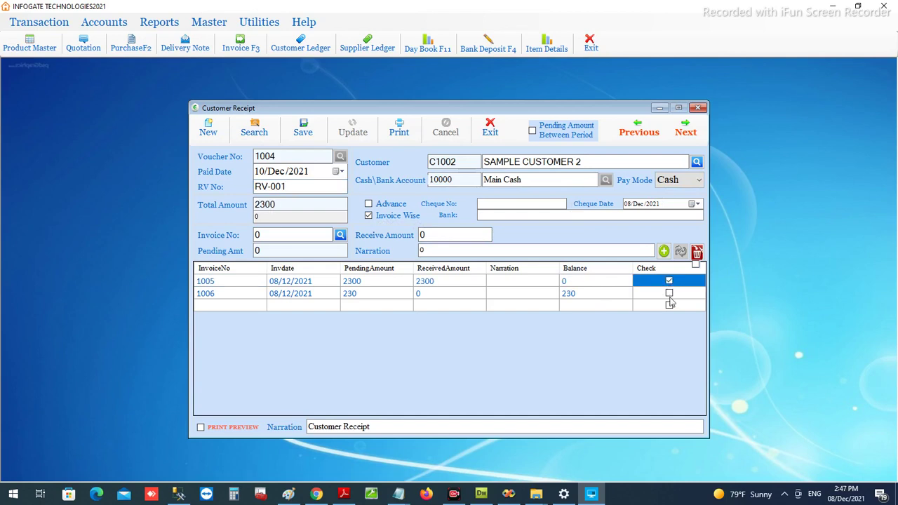
{"action": "left_click", "coordinate": [669, 298]}
{"action": "left_click", "coordinate": [669, 297]}
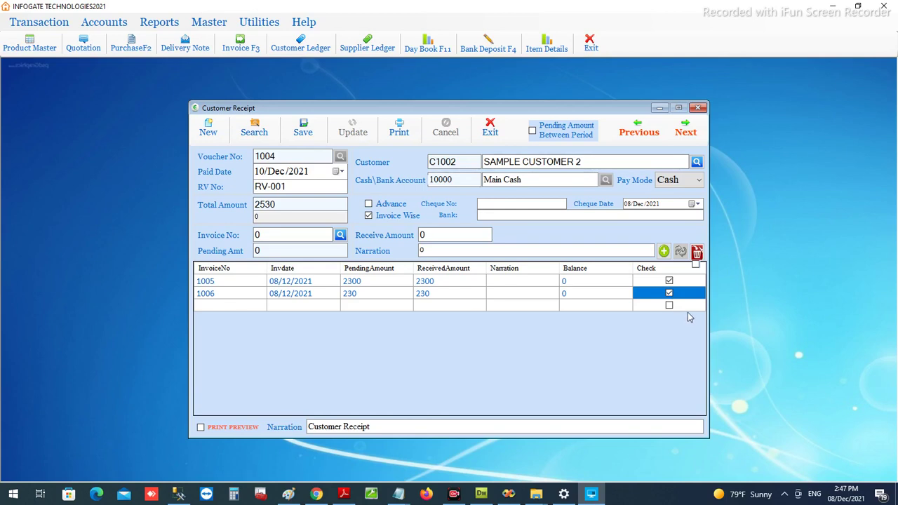
{"action": "double_click", "coordinate": [281, 204]}
{"action": "left_click", "coordinate": [267, 204]}
{"action": "left_click", "coordinate": [214, 205]}
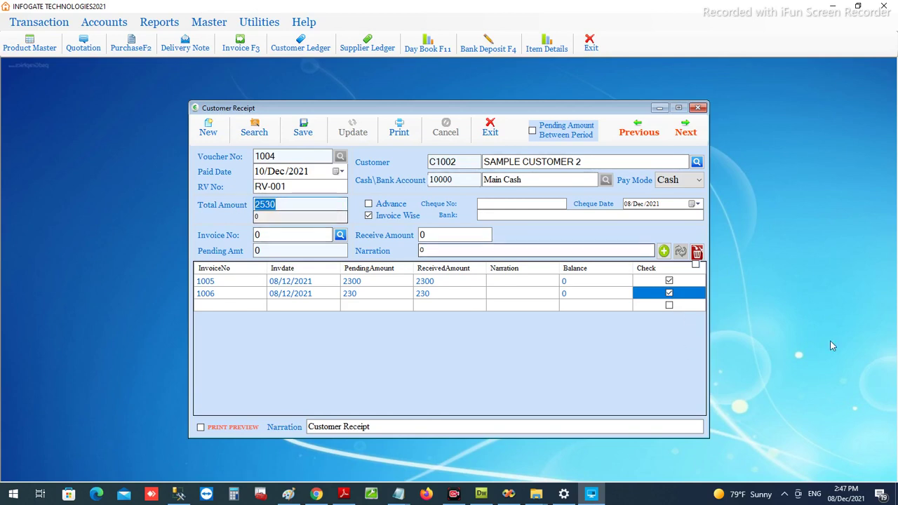
Remove invoice 1006 from the receipt and change the receipt narration to "Customer Receipt -".
{"action": "left_click", "coordinate": [669, 293]}
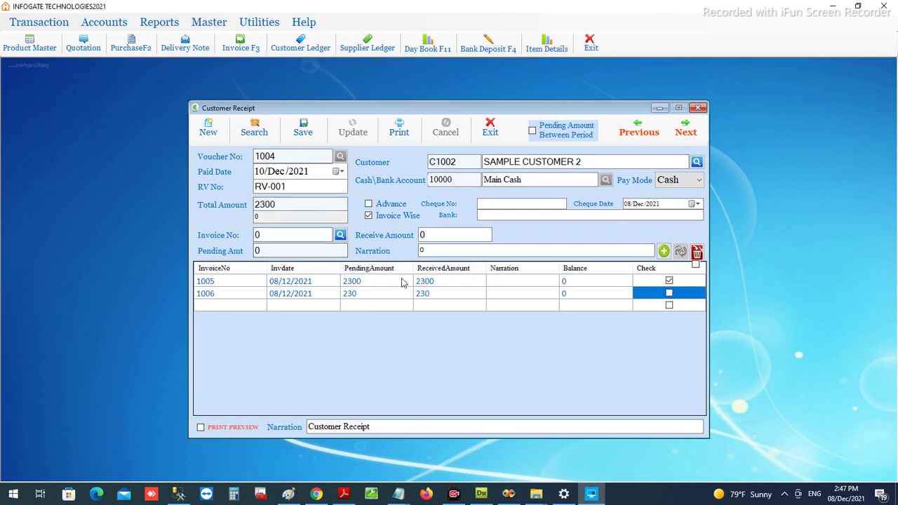
{"action": "double_click", "coordinate": [287, 203]}
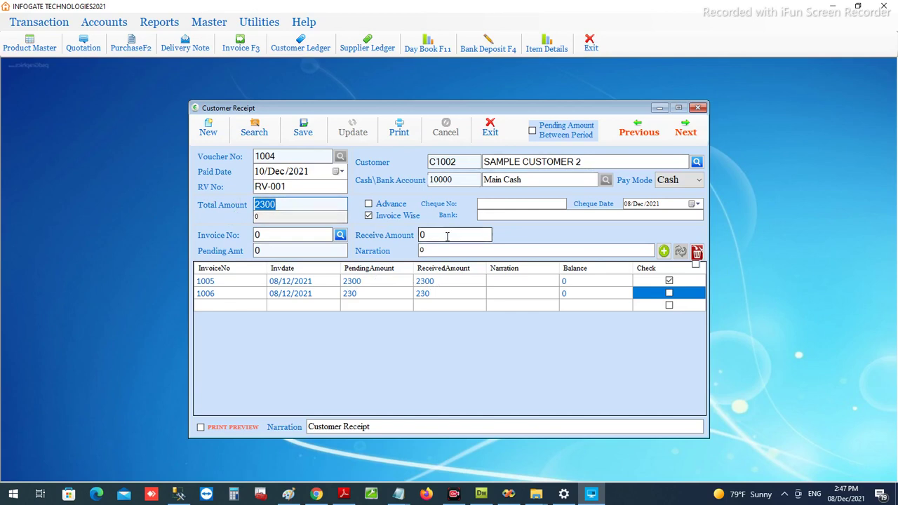
{"action": "left_click", "coordinate": [398, 428]}
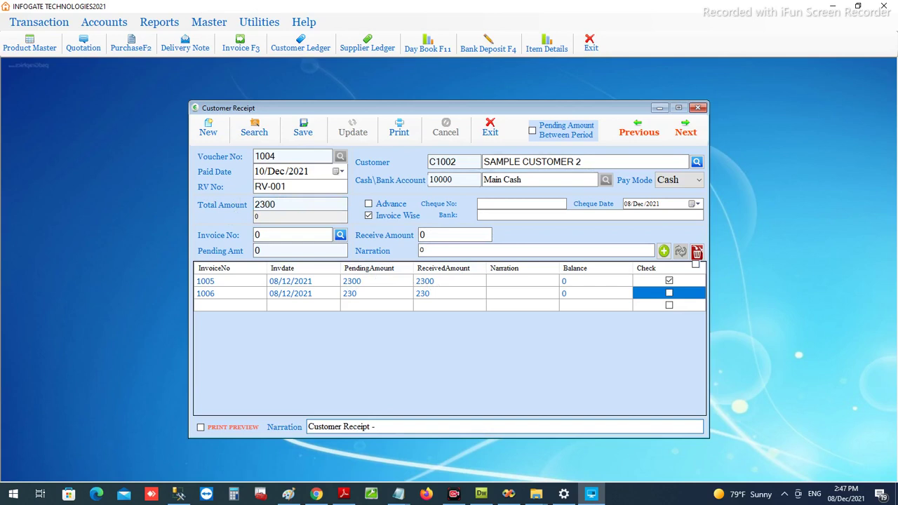
Enable print preview and save the customer receipt.
{"action": "left_click", "coordinate": [306, 138]}
{"action": "left_click", "coordinate": [307, 135]}
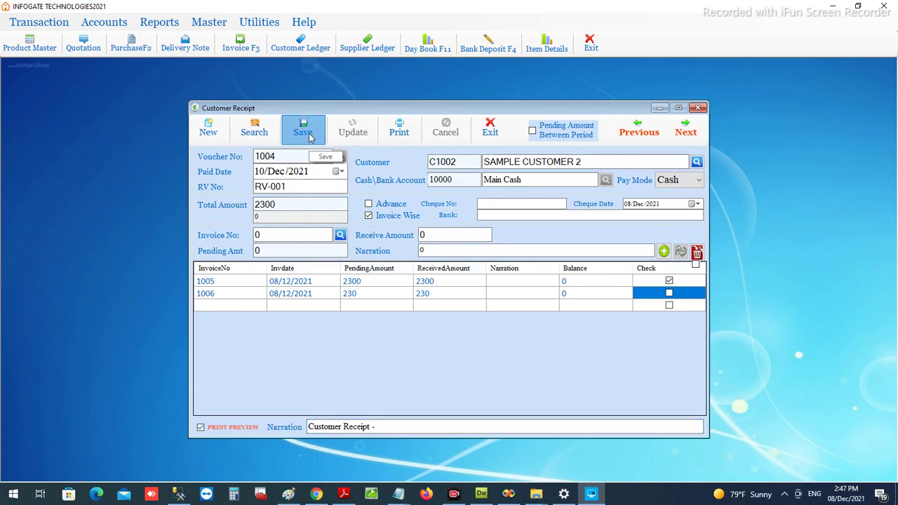
{"action": "left_click", "coordinate": [480, 284]}
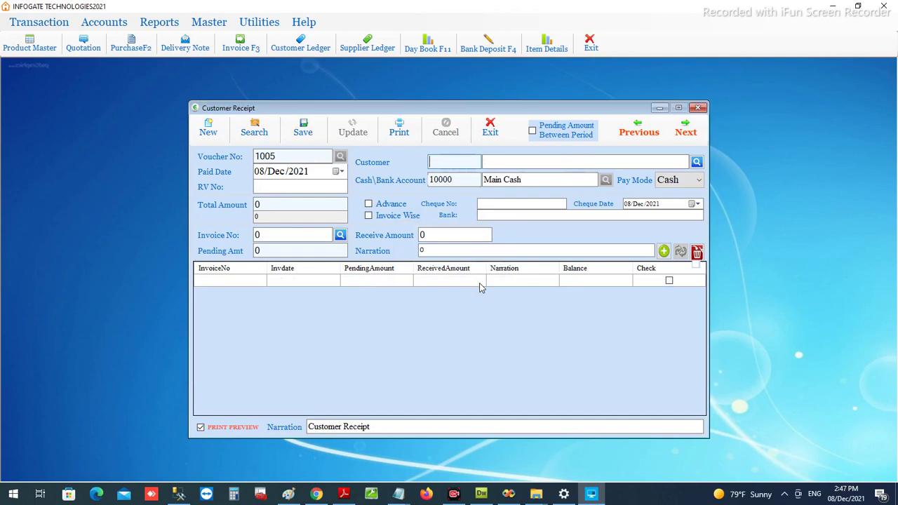
Recall the last saved customer receipt, open its printable voucher, examine it down to the total and signature area, and close the receipt.
{"action": "left_click", "coordinate": [641, 134]}
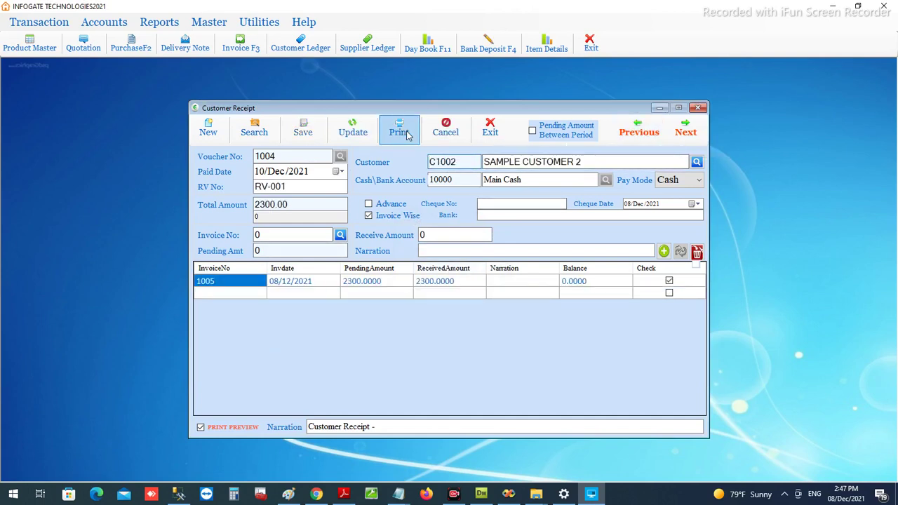
{"action": "left_click", "coordinate": [637, 137]}
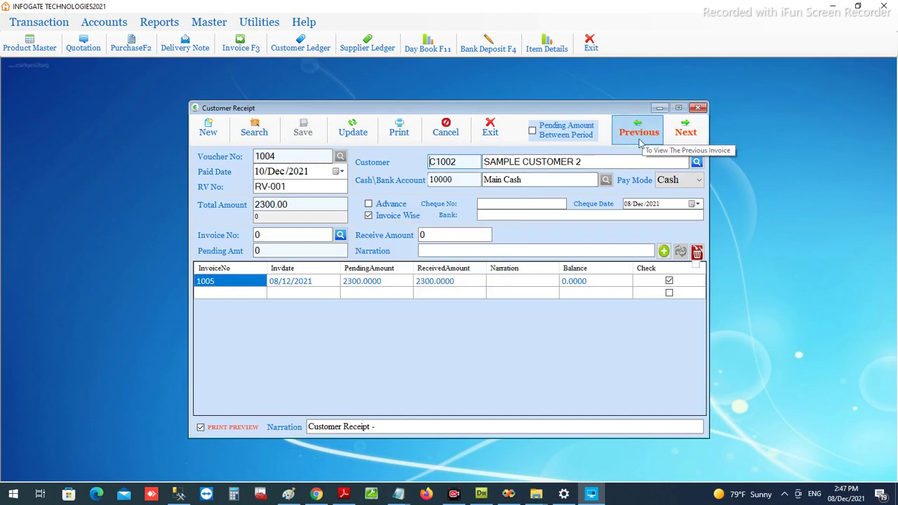
{"action": "left_click", "coordinate": [399, 130]}
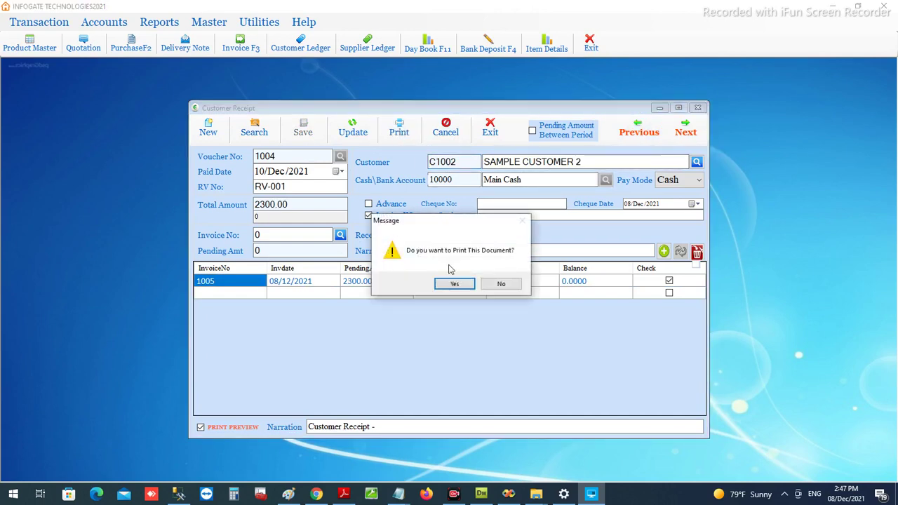
{"action": "left_click", "coordinate": [457, 284]}
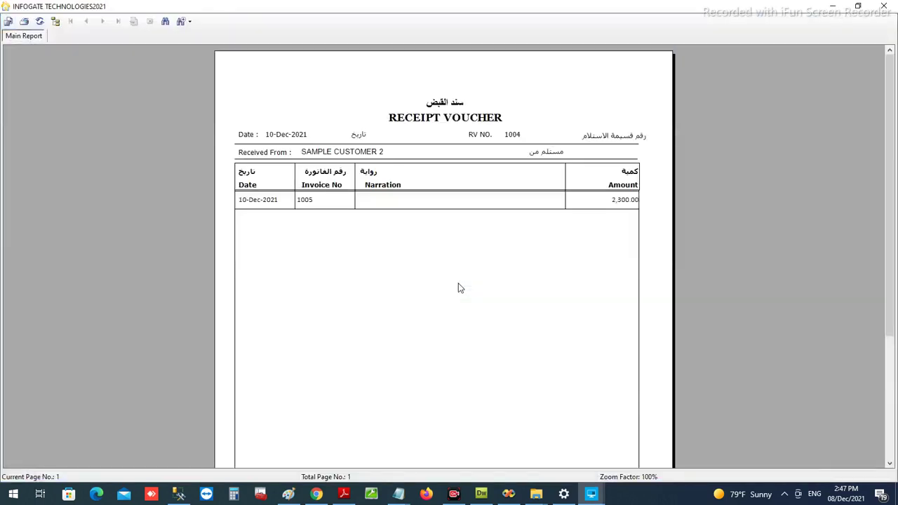
{"action": "left_click_drag", "start_coordinate": [890, 67], "coordinate": [896, 213]}
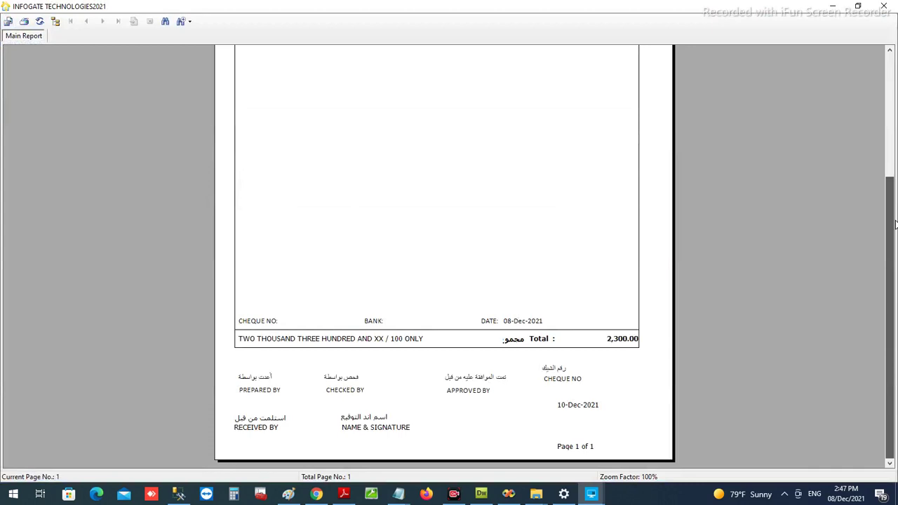
{"action": "left_click_drag", "start_coordinate": [896, 223], "coordinate": [892, 64]}
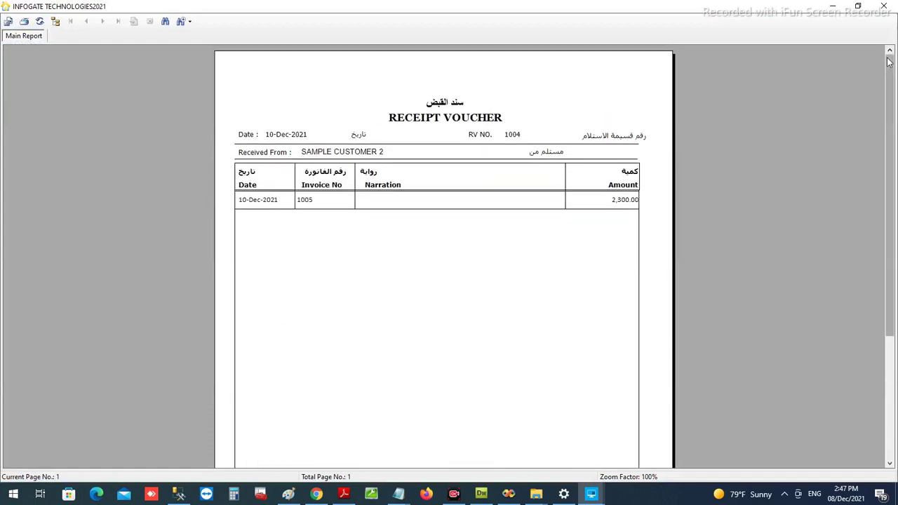
{"action": "mouse_move", "coordinate": [889, 62]}
{"action": "left_mouse_down"}
{"action": "mouse_move", "coordinate": [890, 170]}
{"action": "mouse_move", "coordinate": [889, 75]}
{"action": "left_mouse_up"}
{"action": "left_click", "coordinate": [886, 7]}
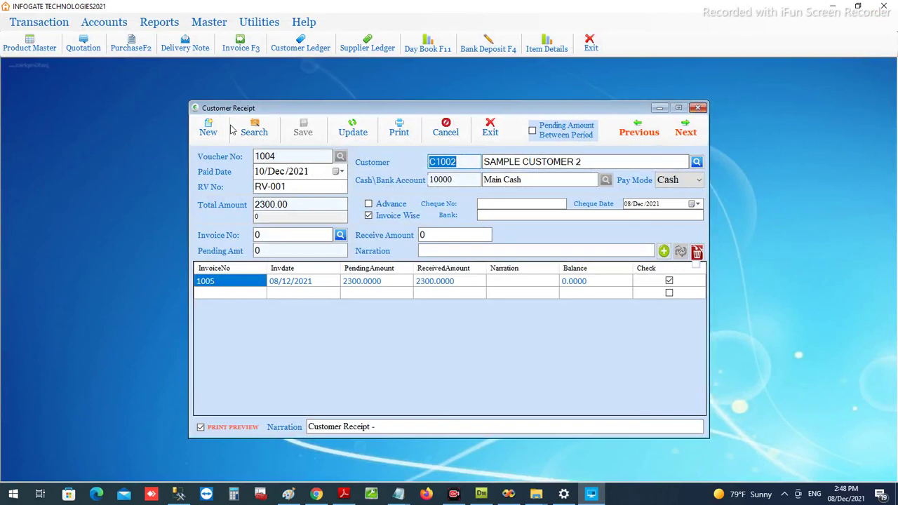
{"action": "key", "text": "Escape"}
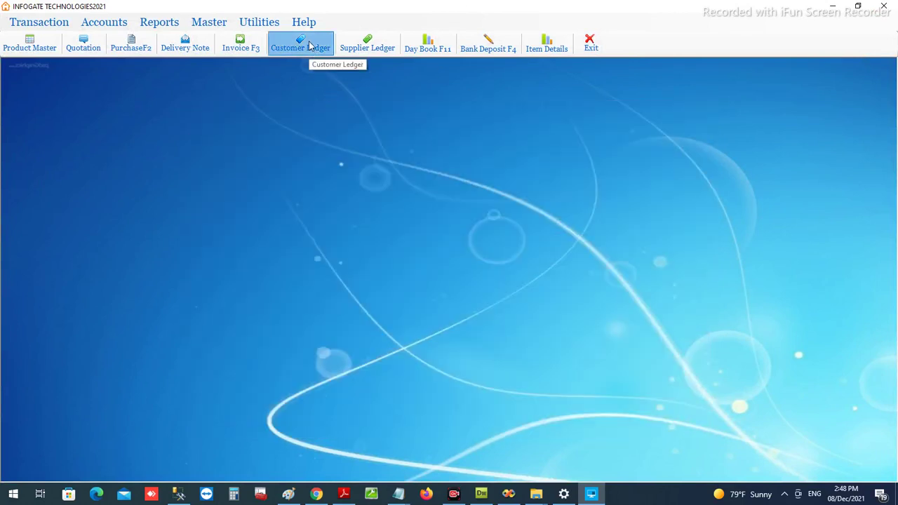
Generate the customer ledger statement for SAMPLE CUSTOMER 2 for the period 01/Dec/2021 to 31/Dec/2021.
{"action": "left_click", "coordinate": [310, 45]}
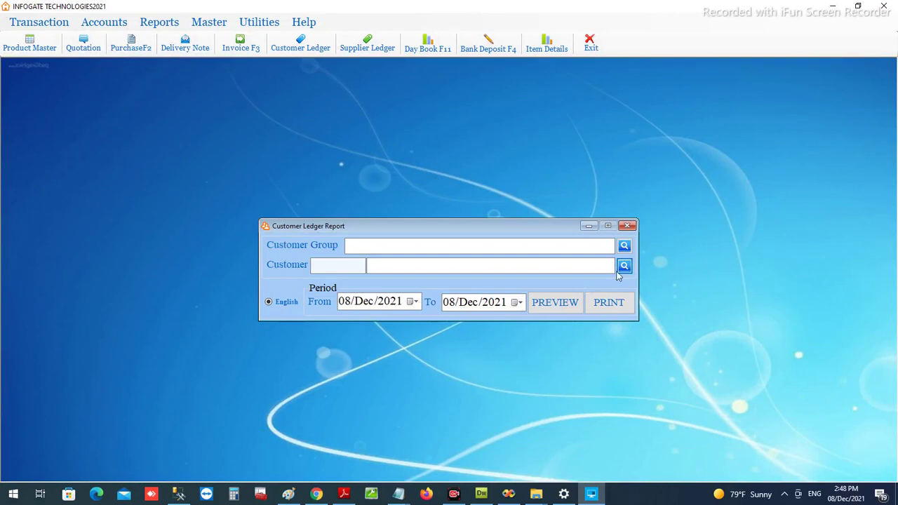
{"action": "left_click", "coordinate": [624, 267]}
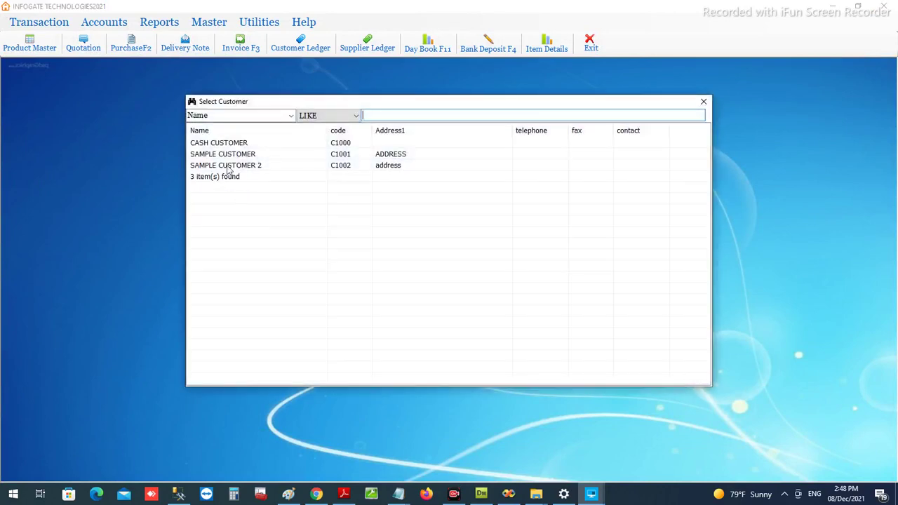
{"action": "double_click", "coordinate": [228, 170]}
{"action": "type", "text": "1"}
{"action": "left_click", "coordinate": [447, 303]}
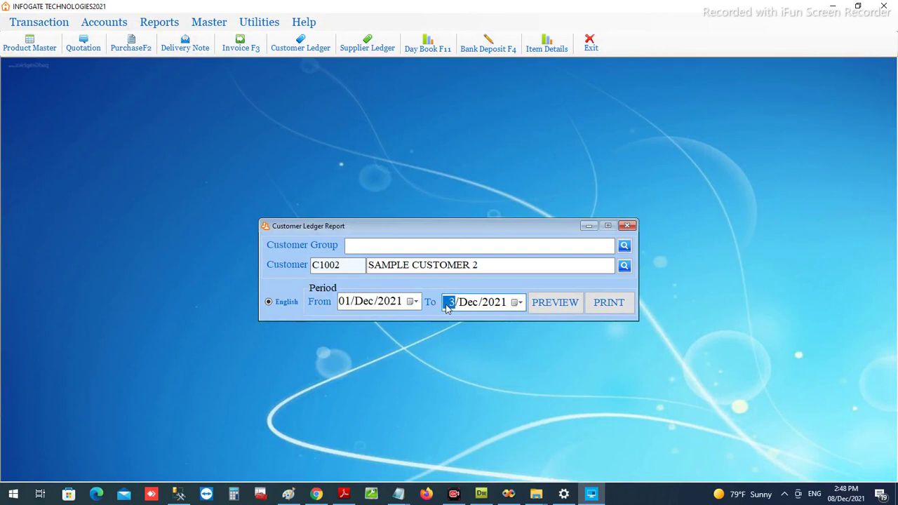
{"action": "left_click", "coordinate": [597, 304]}
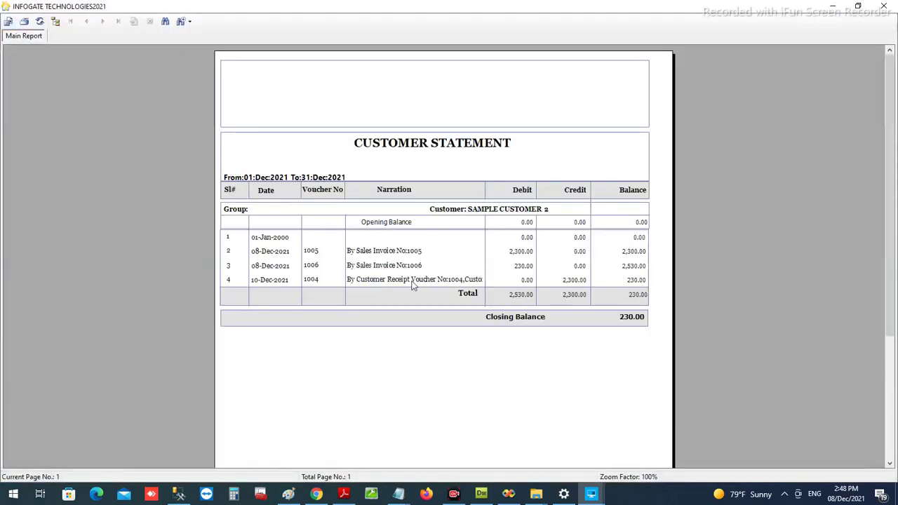
Examine the invoice debits, the receipt credit and the closing balance on the customer statement, and close it.
{"action": "left_click", "coordinate": [413, 282]}
{"action": "left_click", "coordinate": [521, 253]}
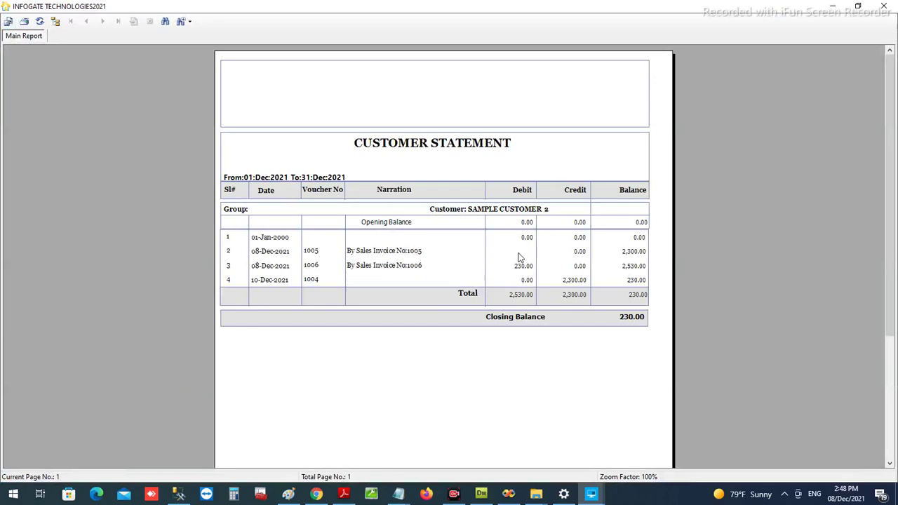
{"action": "left_click", "coordinate": [572, 283]}
{"action": "left_click", "coordinate": [630, 320]}
{"action": "left_click", "coordinate": [511, 270]}
{"action": "left_click", "coordinate": [627, 321]}
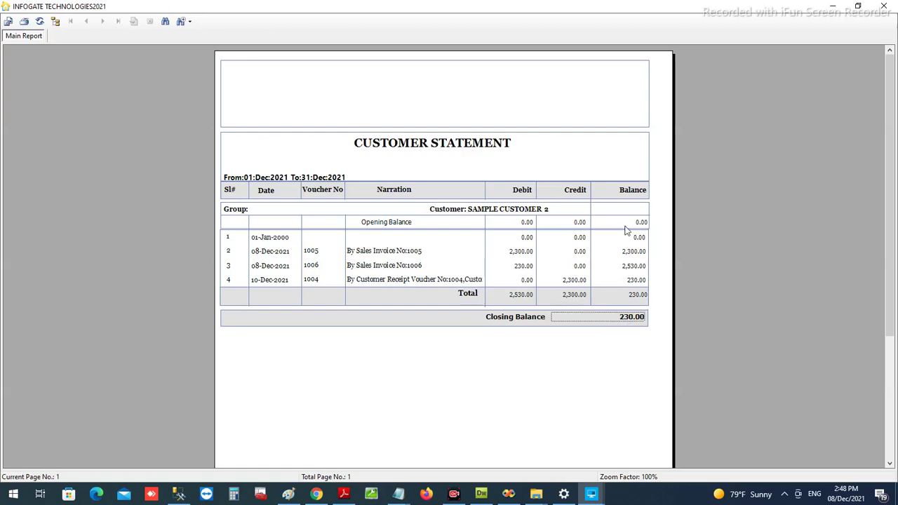
{"action": "left_click", "coordinate": [884, 7]}
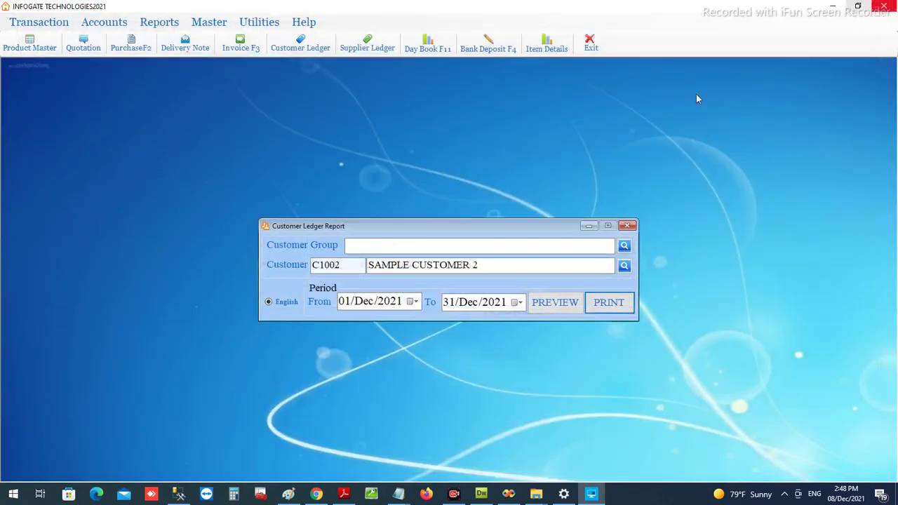
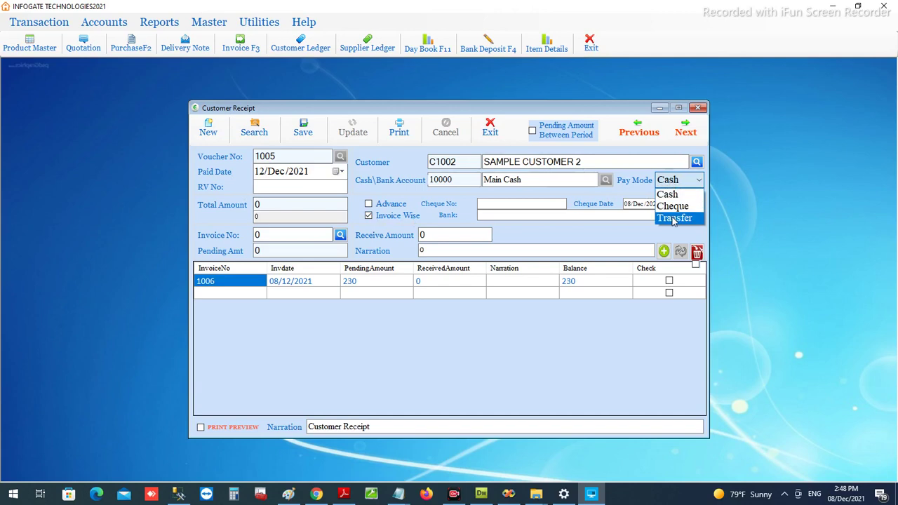
Set the new receipt's pay mode to Transfer and mark pending invoice 1006 as received.
{"action": "left_click", "coordinate": [674, 218]}
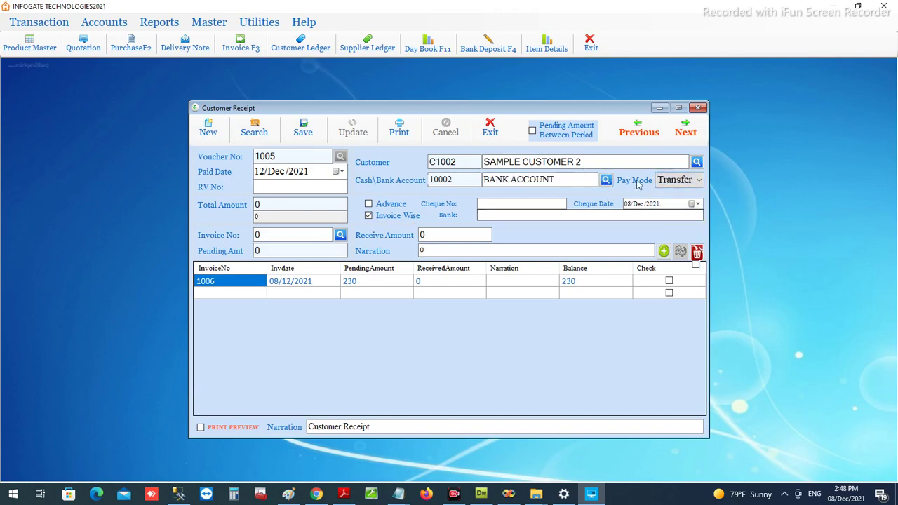
{"action": "left_click", "coordinate": [669, 281]}
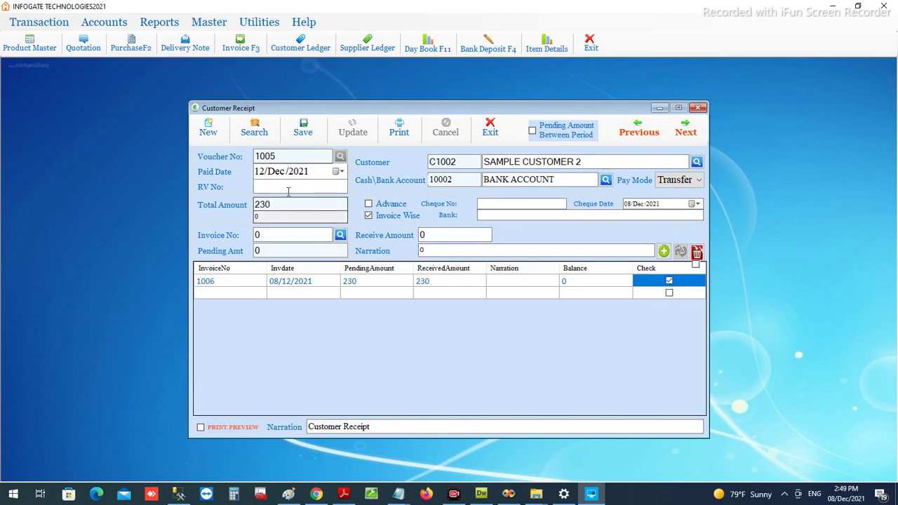
{"action": "left_click_drag", "start_coordinate": [295, 204], "coordinate": [233, 201]}
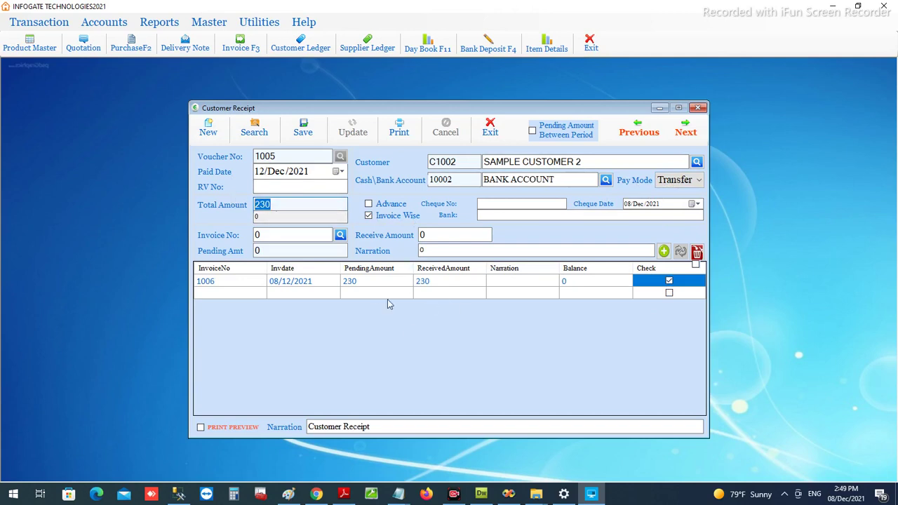
Update the invoice 1006 line to a receive amount of 100 with the narration PARTIAL.
{"action": "left_click", "coordinate": [433, 286]}
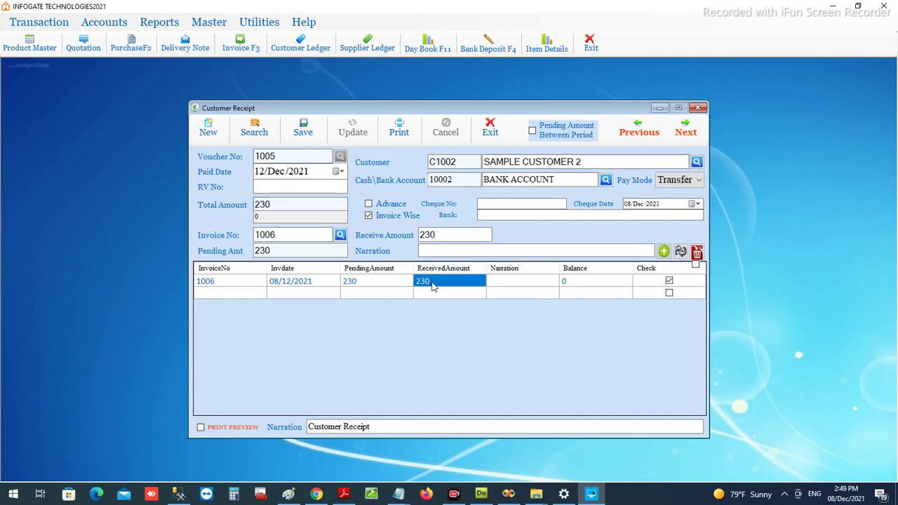
{"action": "left_click", "coordinate": [431, 234]}
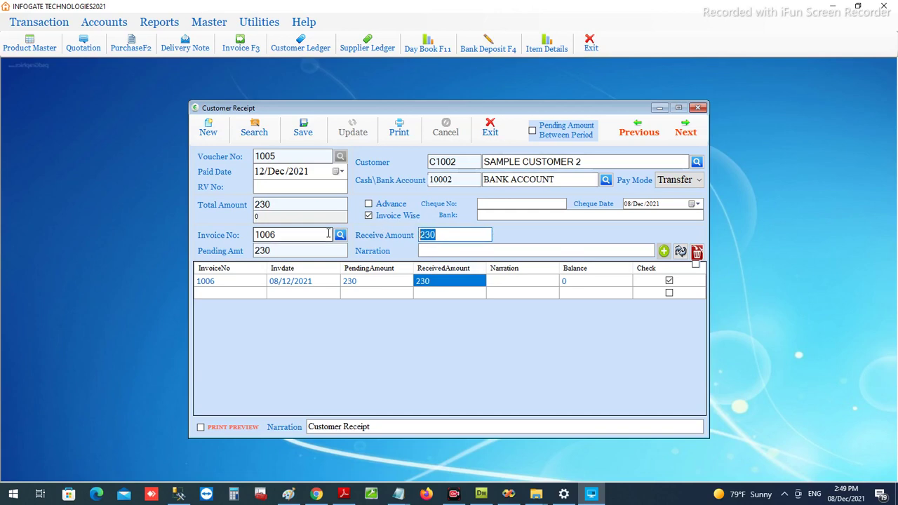
{"action": "type", "text": "100"}
{"action": "left_click", "coordinate": [432, 251]}
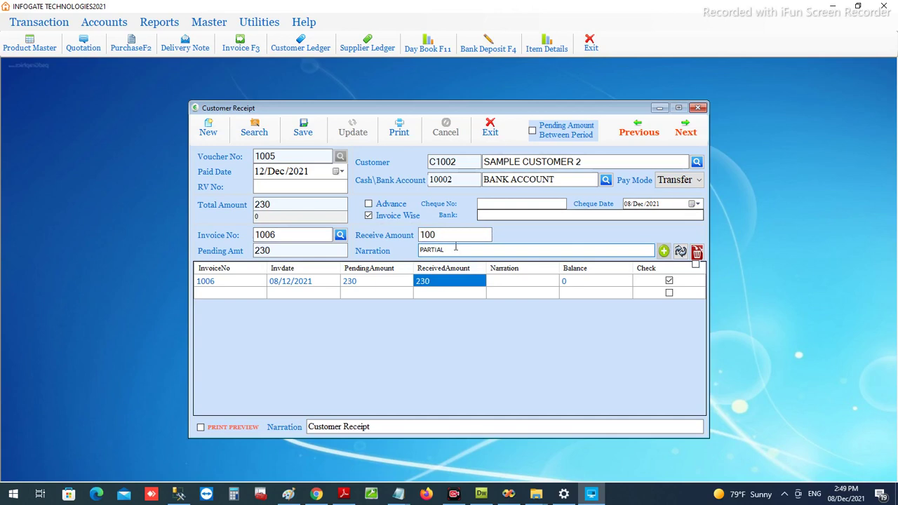
{"action": "left_click", "coordinate": [681, 252]}
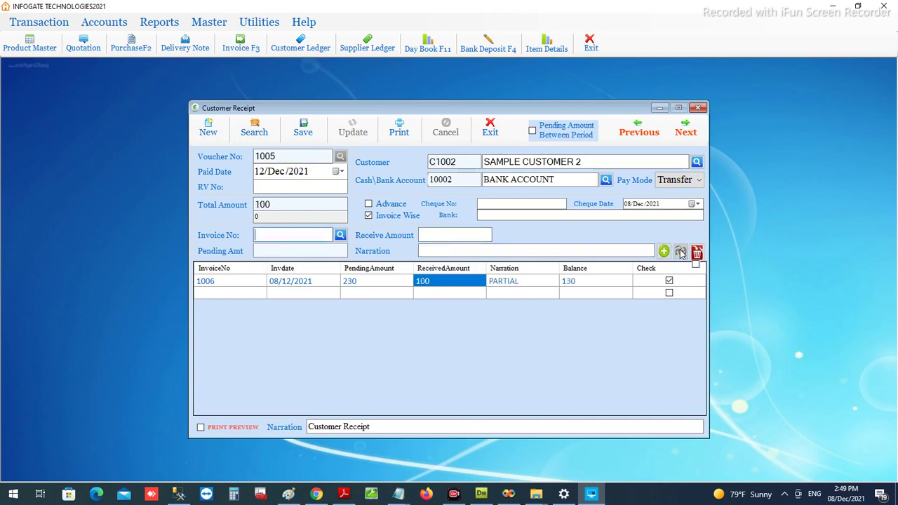
Check the pending, received and balance amounts on the invoice 1006 line and save the partial receipt.
{"action": "double_click", "coordinate": [436, 288]}
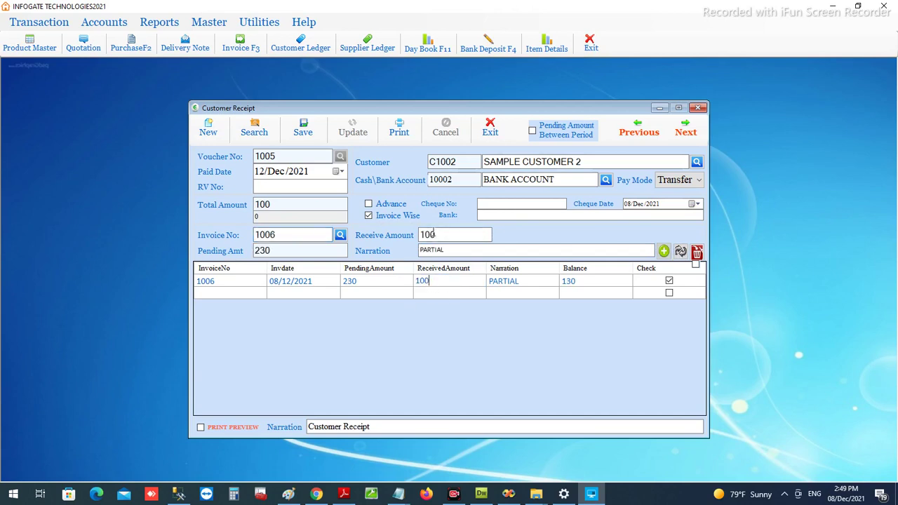
{"action": "left_click", "coordinate": [438, 235]}
{"action": "key", "text": "Return"}
{"action": "left_click", "coordinate": [356, 282]}
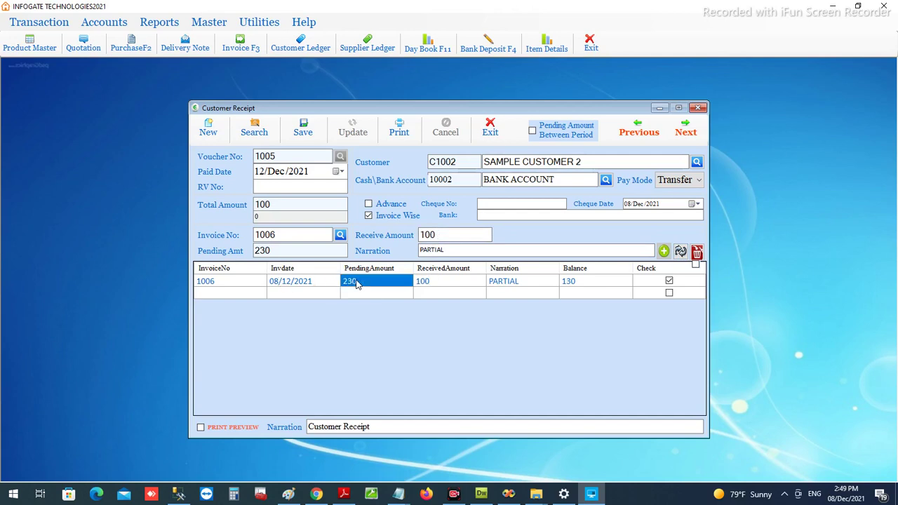
{"action": "left_click", "coordinate": [430, 284]}
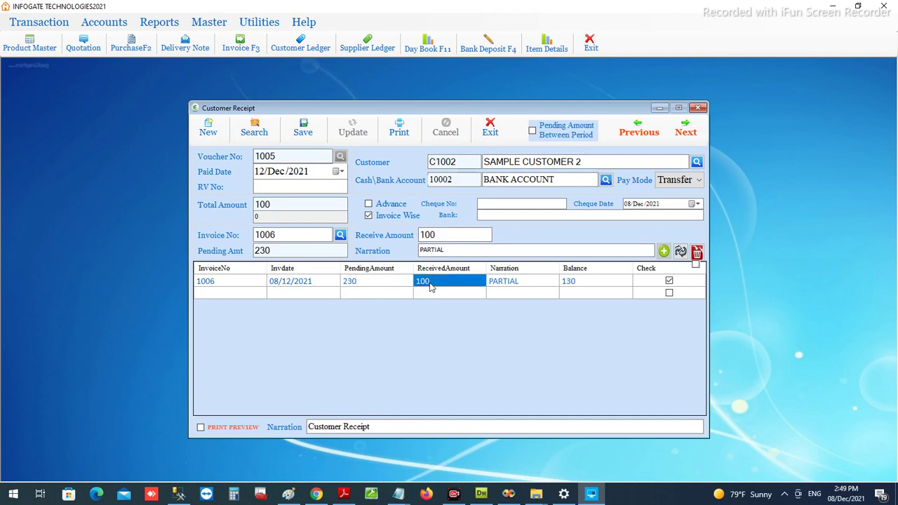
{"action": "left_click", "coordinate": [553, 281]}
{"action": "left_click", "coordinate": [590, 283]}
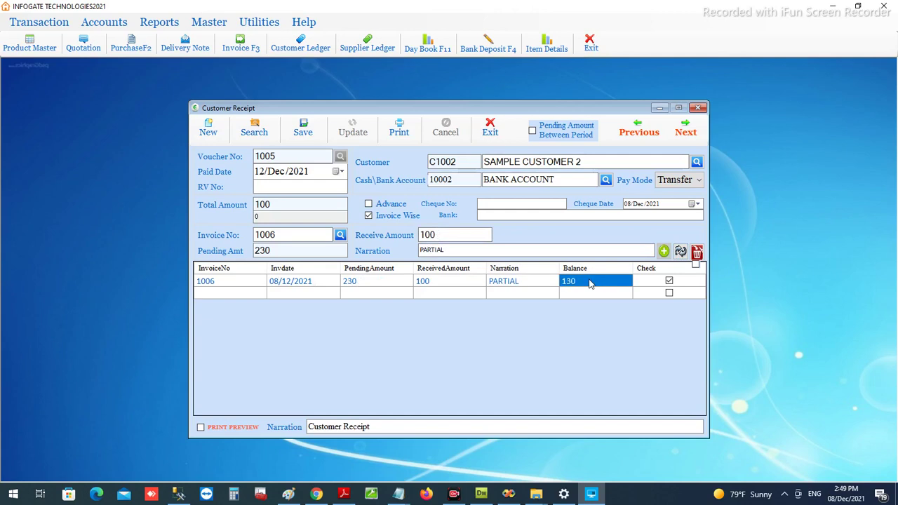
{"action": "left_click", "coordinate": [309, 135]}
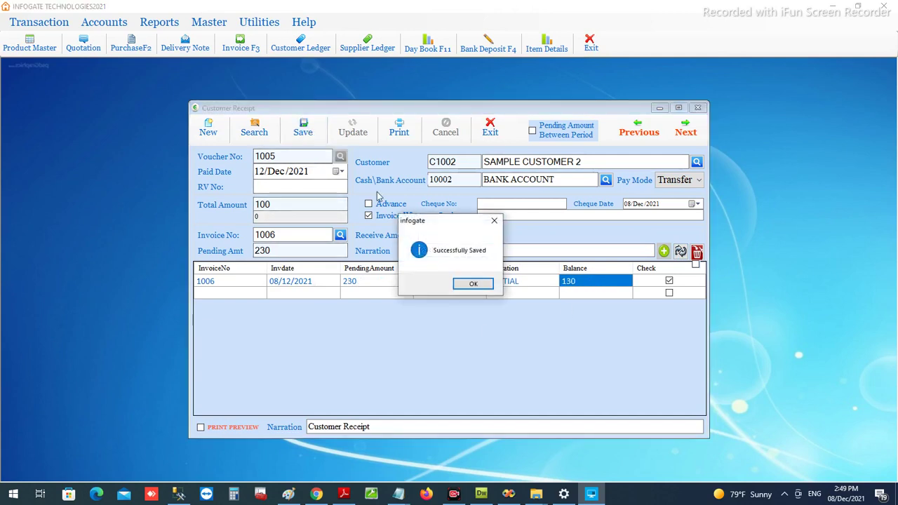
{"action": "left_click", "coordinate": [473, 284]}
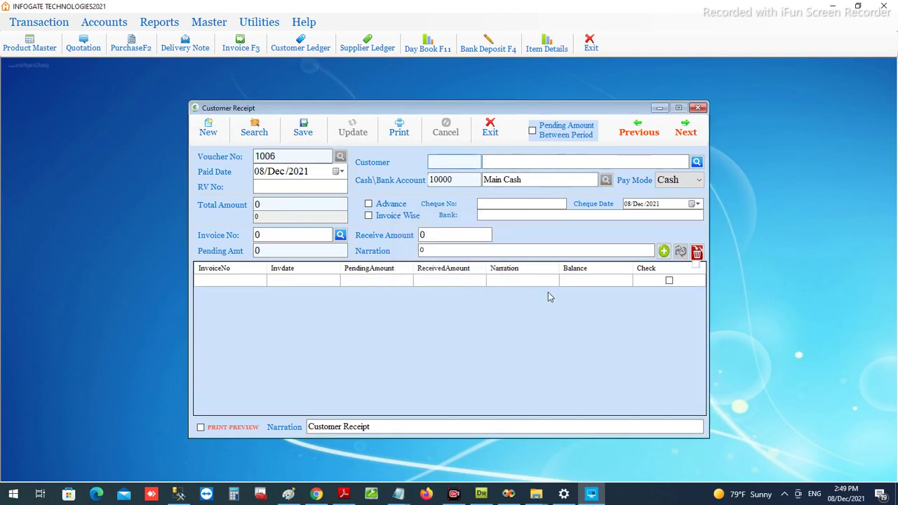
Choose SAMPLE CUSTOMER 2 in a new receipt and check the pending amount of invoice 1006.
{"action": "left_click", "coordinate": [510, 163]}
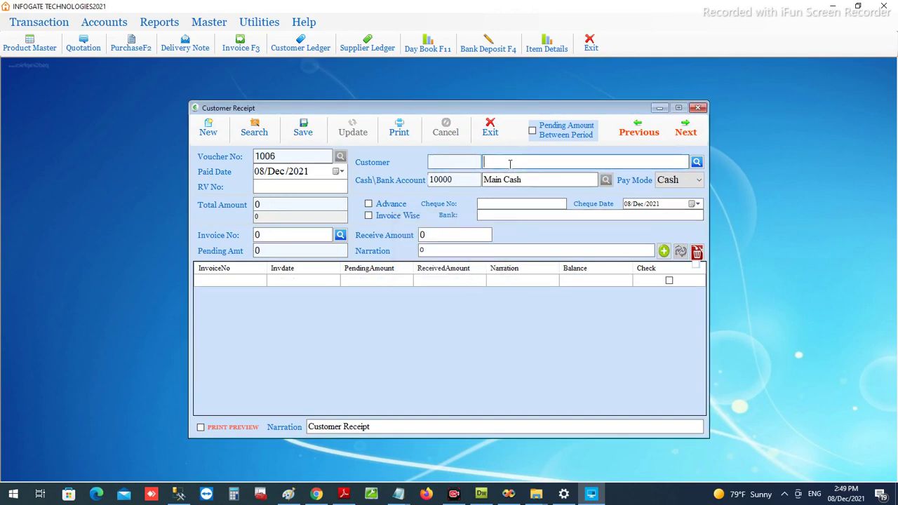
{"action": "type", "text": "SA"}
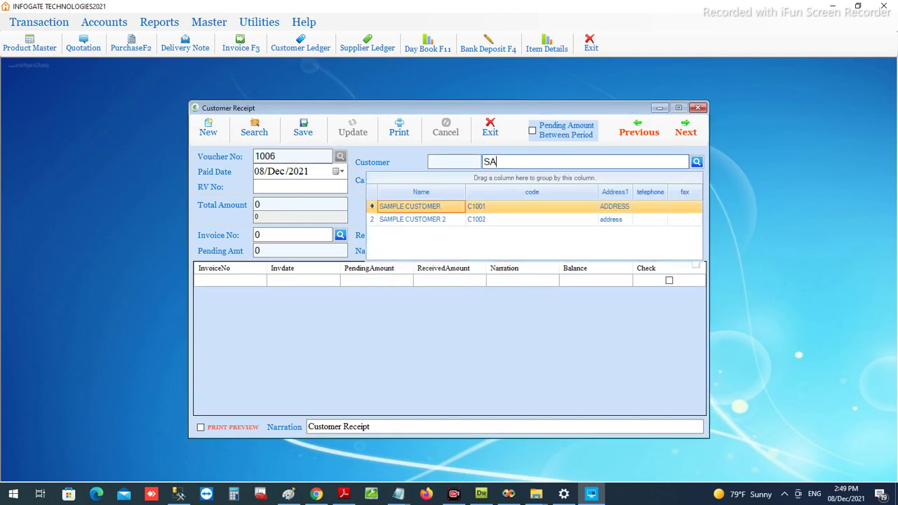
{"action": "left_click", "coordinate": [442, 220]}
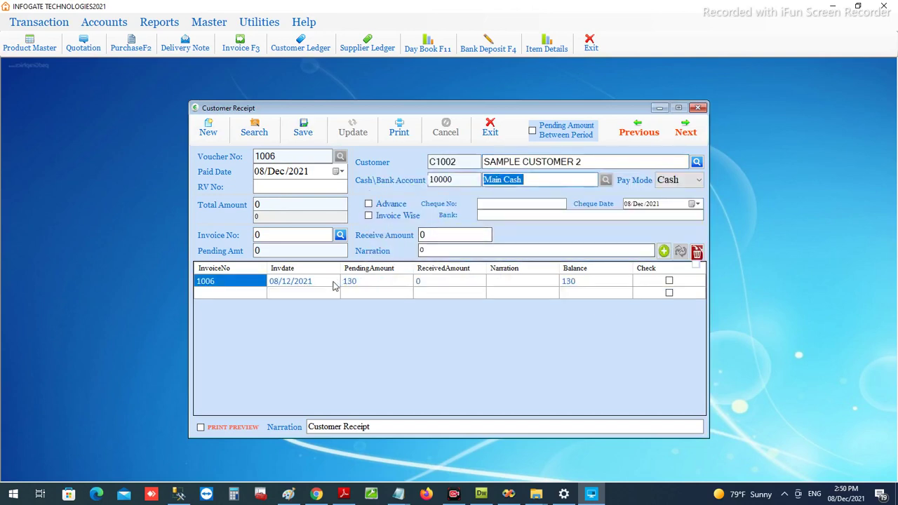
{"action": "left_click", "coordinate": [358, 282]}
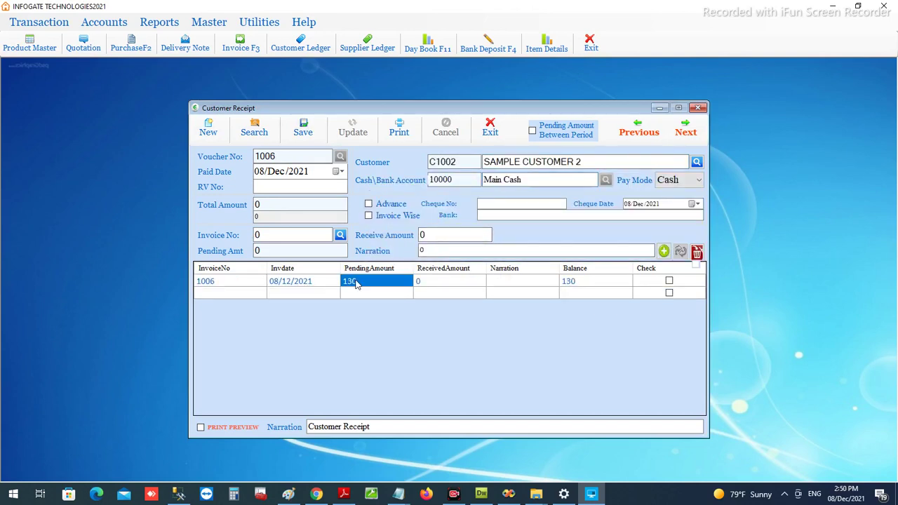
{"action": "left_click", "coordinate": [236, 285]}
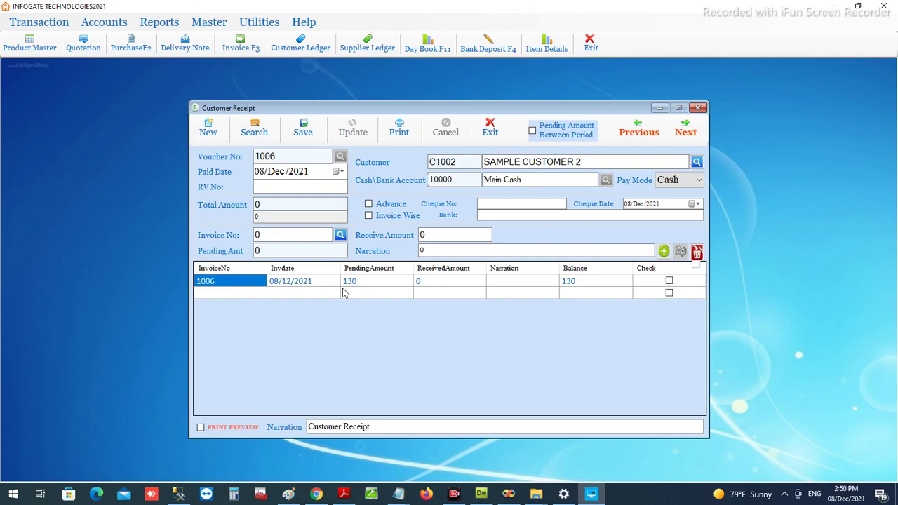
{"action": "left_click", "coordinate": [384, 283]}
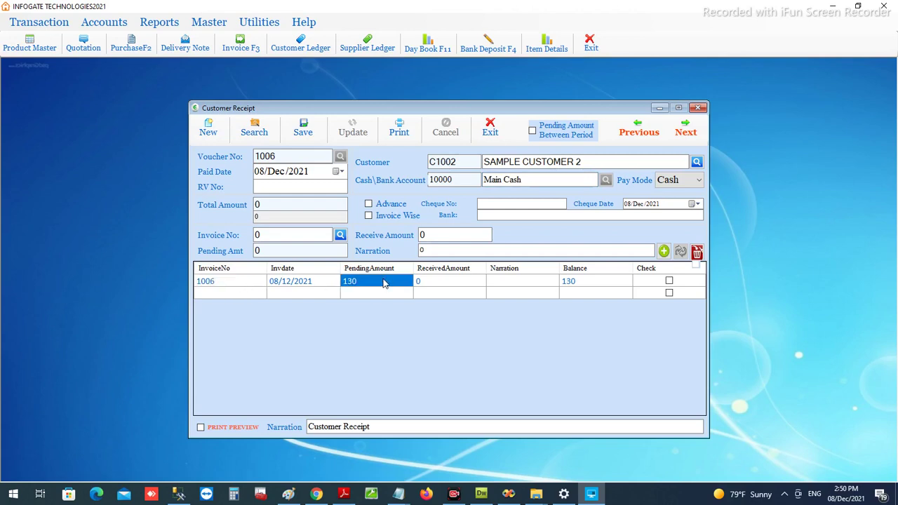
Check the pending and balance amounts on the invoice 1006 line, and close the unsaved customer receipt.
{"action": "left_click", "coordinate": [583, 284]}
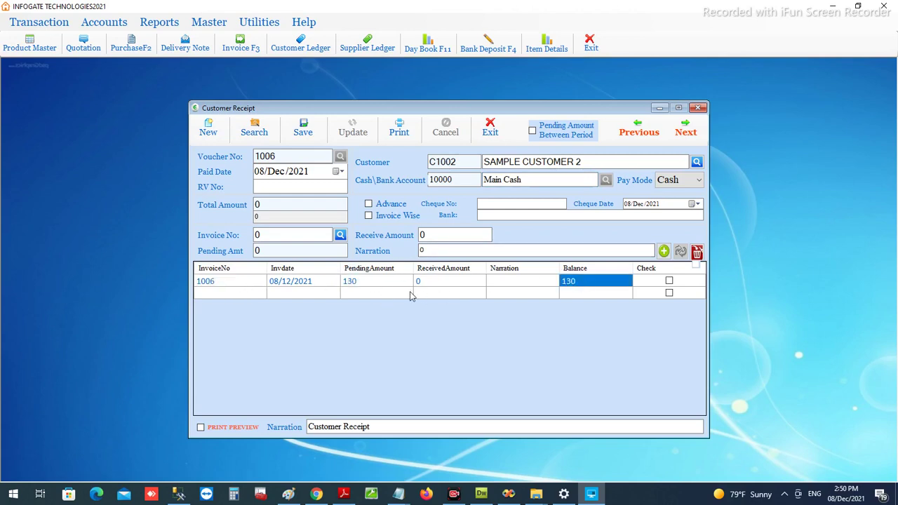
{"action": "left_click", "coordinate": [368, 285]}
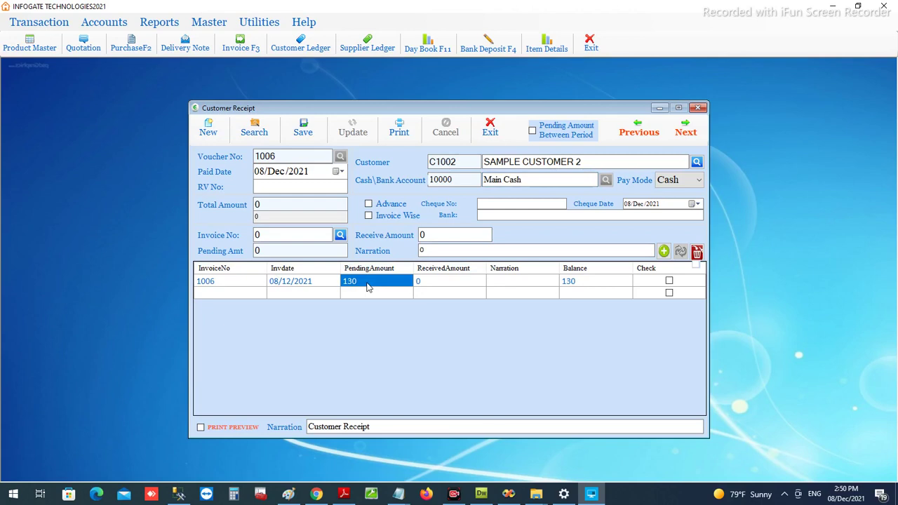
{"action": "left_click", "coordinate": [700, 107]}
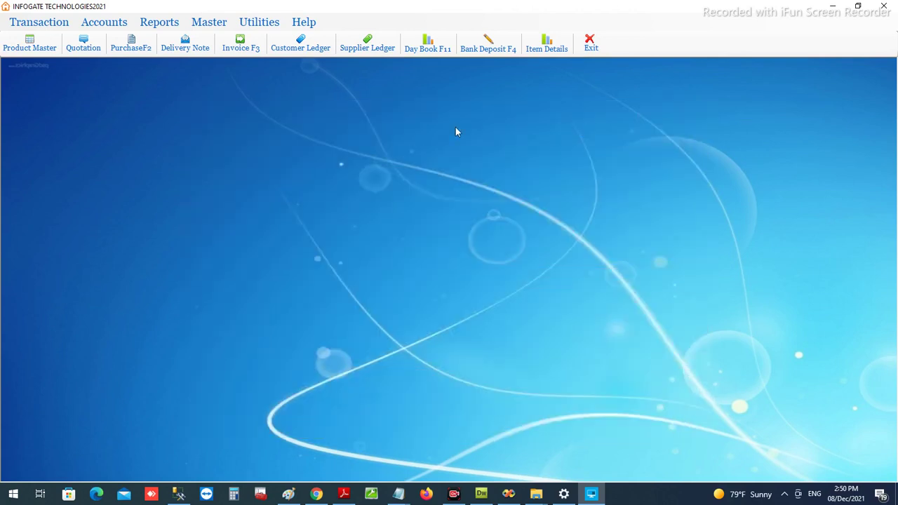
Generate the customer ledger report for SAMPLE CUSTOMER 2 covering 01/Dec/2021 to 31/Dec/2021.
{"action": "left_click", "coordinate": [302, 46]}
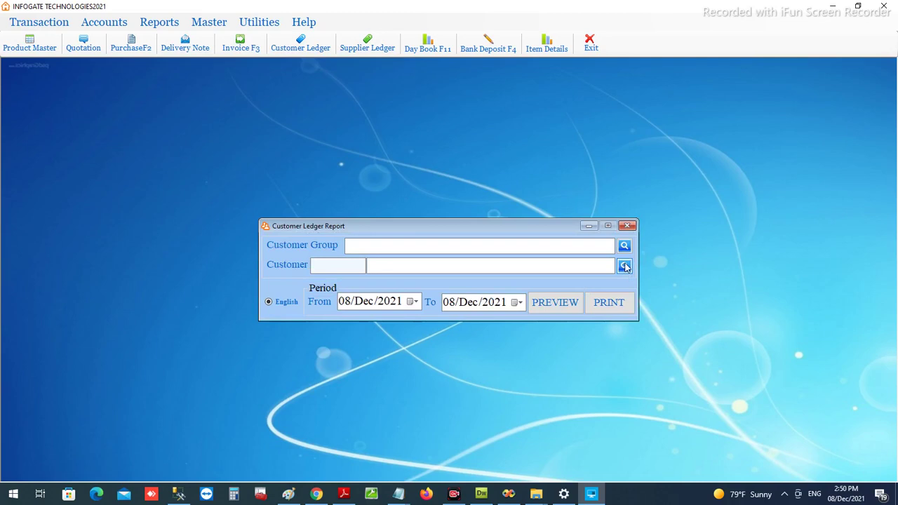
{"action": "left_click", "coordinate": [623, 266]}
{"action": "double_click", "coordinate": [239, 165]}
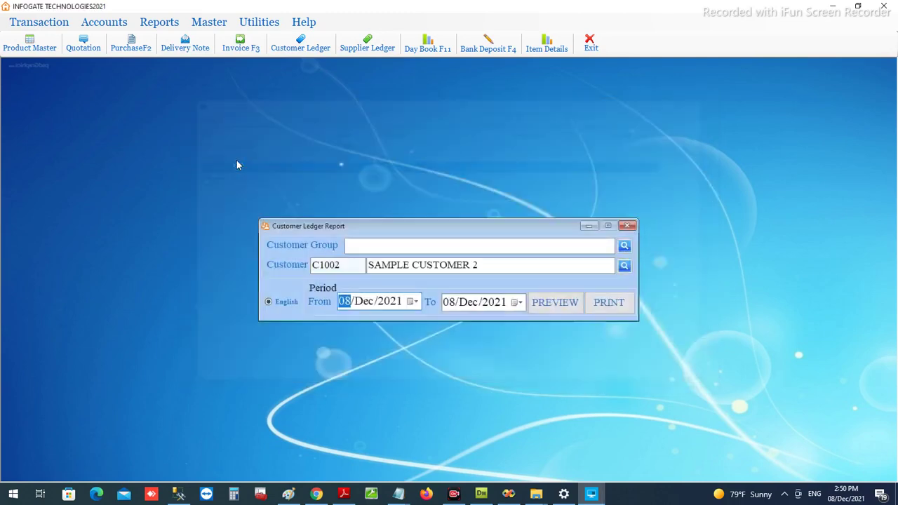
{"action": "type", "text": "01"}
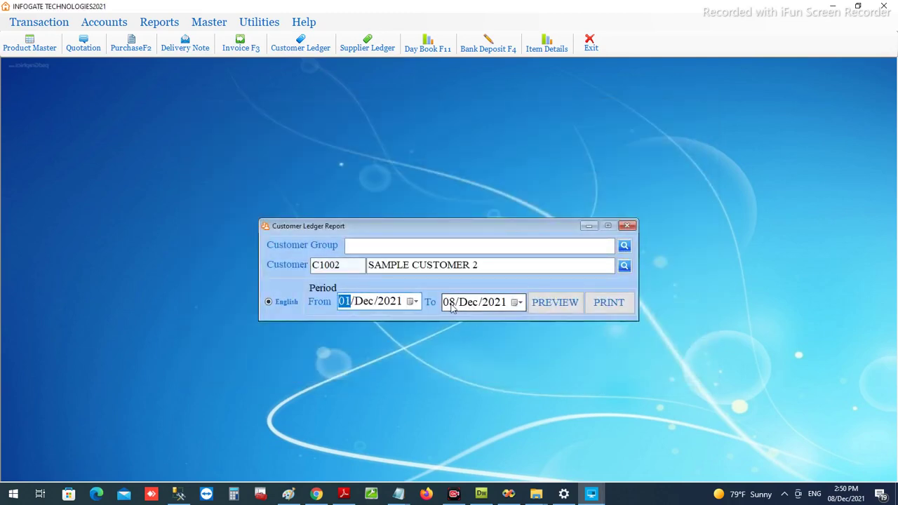
{"action": "left_click", "coordinate": [451, 303]}
{"action": "type", "text": "31"}
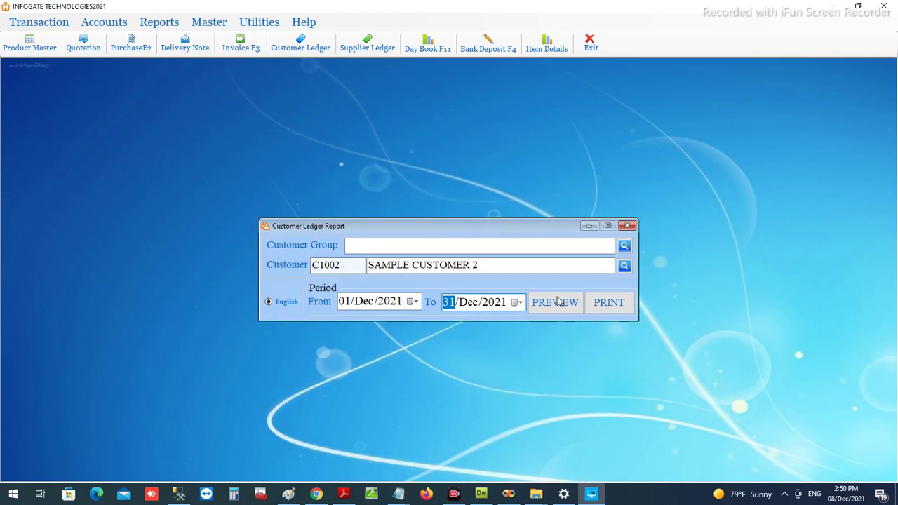
{"action": "left_click", "coordinate": [609, 304]}
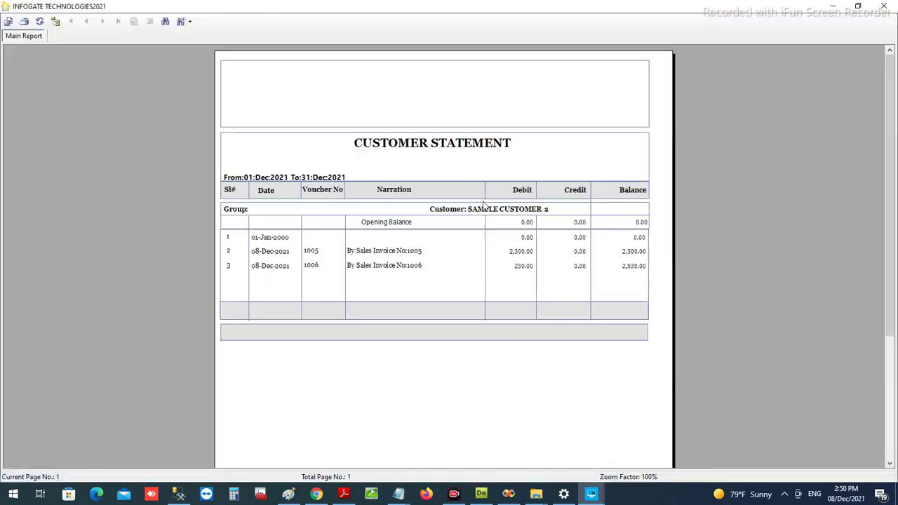
Review the invoice debits, the partial receipt credit and the closing balance in the customer statement, and close the ledger report.
{"action": "left_click", "coordinate": [519, 254]}
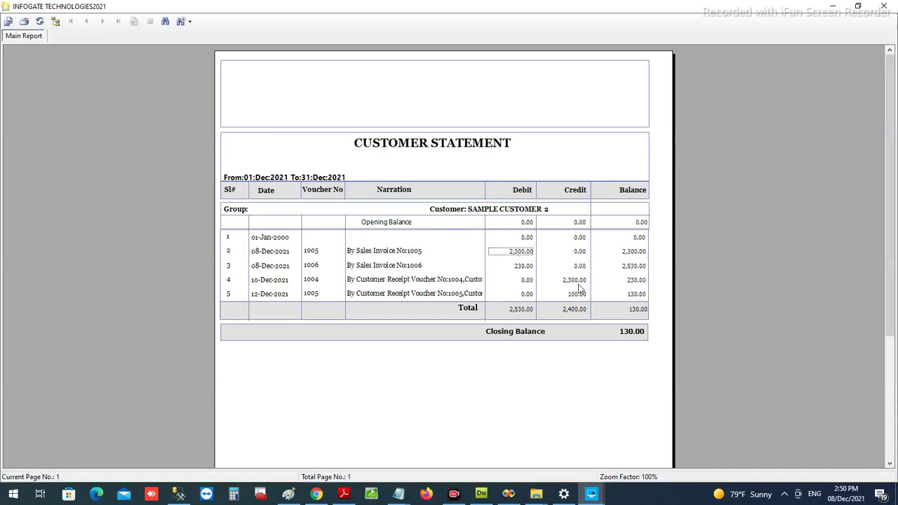
{"action": "left_click", "coordinate": [525, 266]}
{"action": "left_click", "coordinate": [579, 296]}
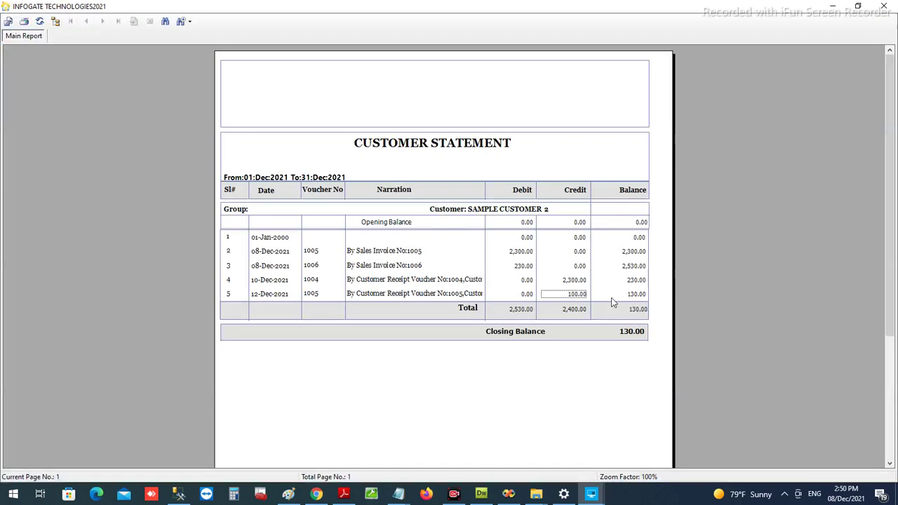
{"action": "left_click", "coordinate": [637, 338]}
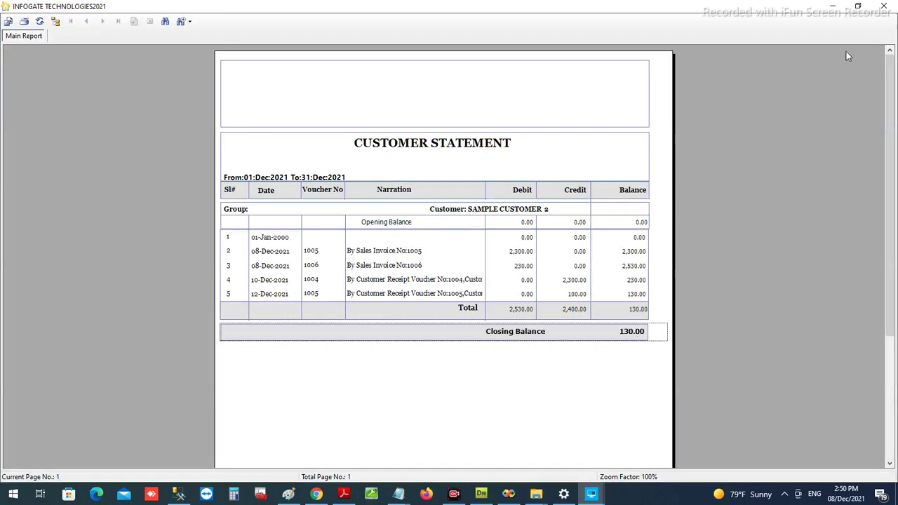
{"action": "left_click", "coordinate": [884, 9]}
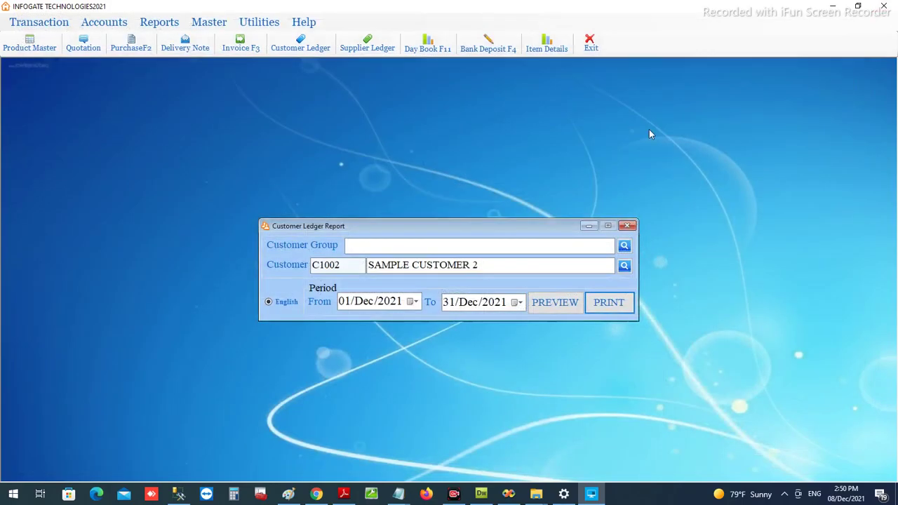
{"action": "left_click", "coordinate": [628, 225]}
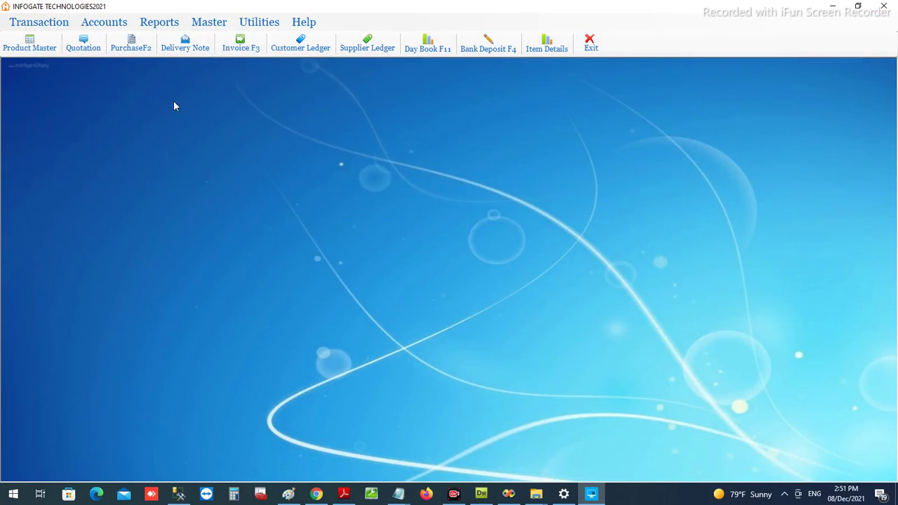
{"action": "left_click", "coordinate": [159, 25]}
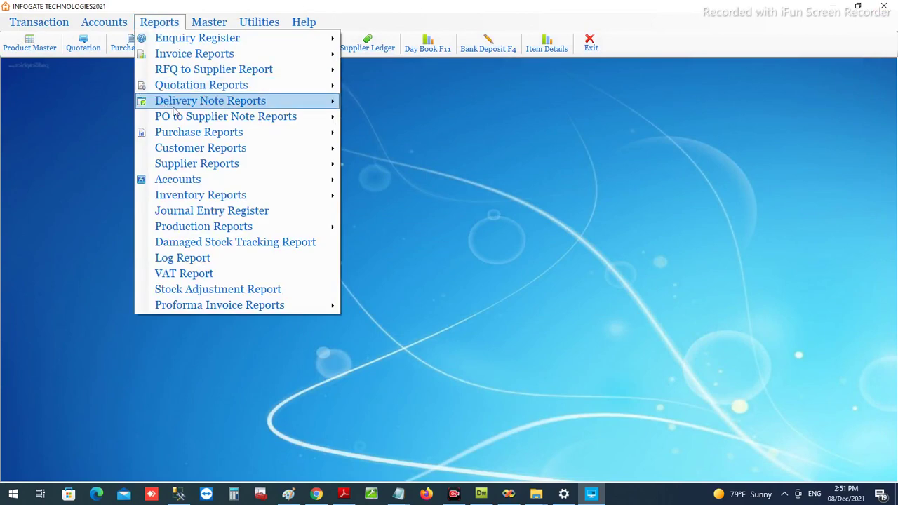
{"action": "mouse_move", "coordinate": [188, 151]}
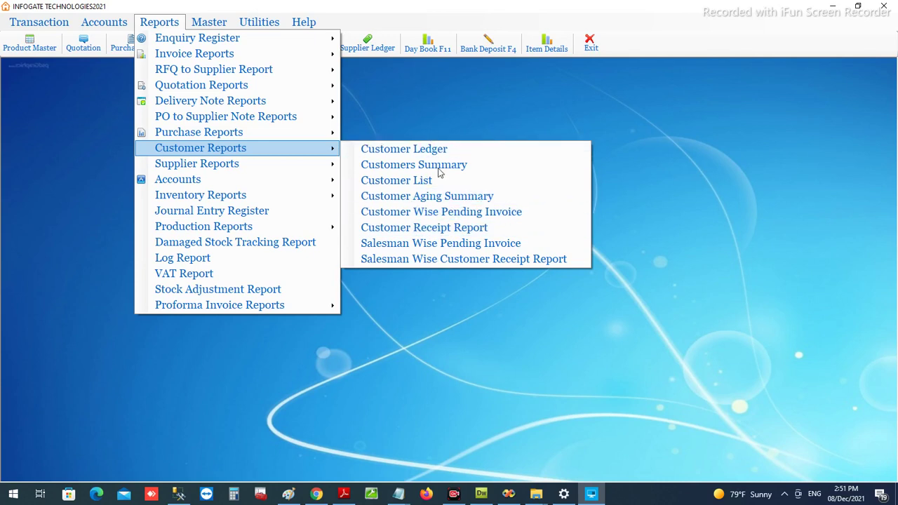
{"action": "left_click", "coordinate": [404, 90]}
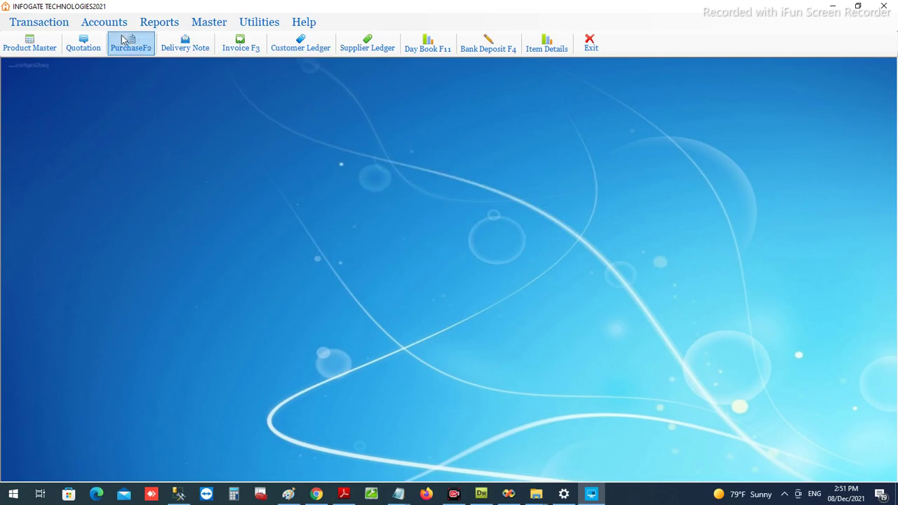
{"action": "left_click", "coordinate": [104, 22]}
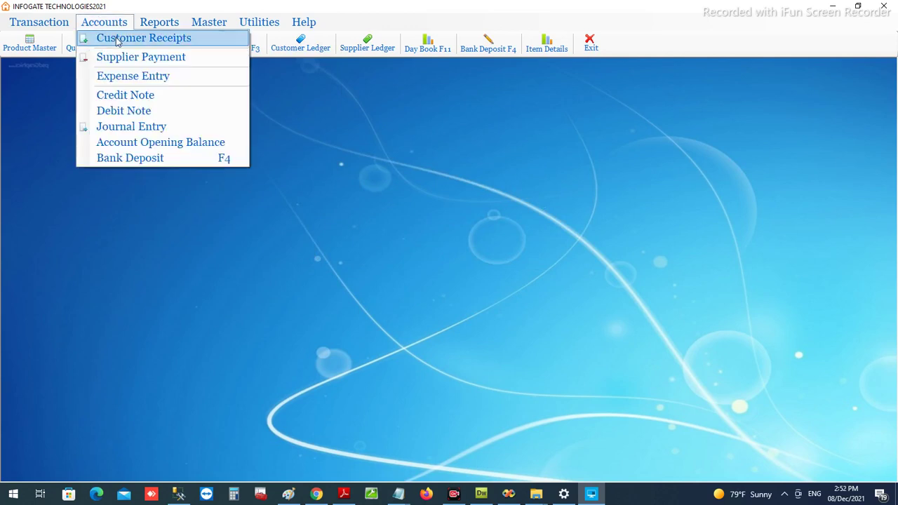
{"action": "left_click", "coordinate": [117, 39]}
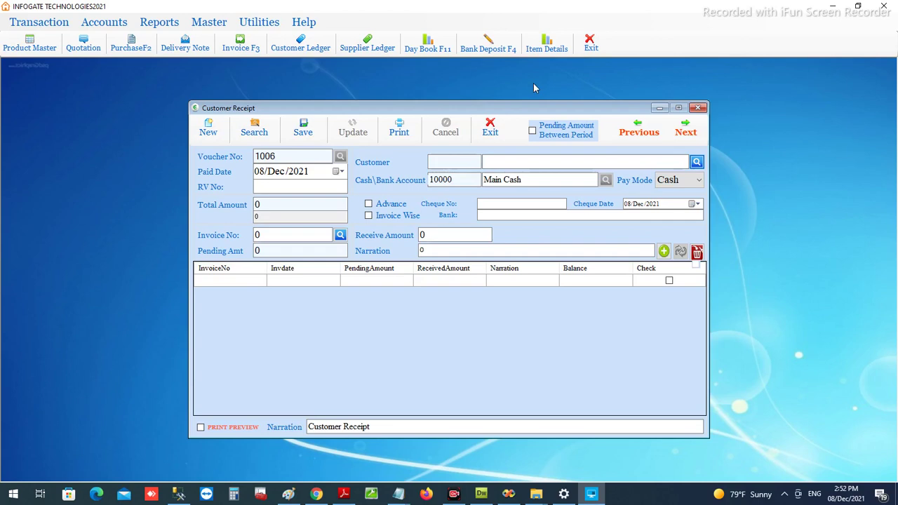
{"action": "left_click", "coordinate": [512, 162]}
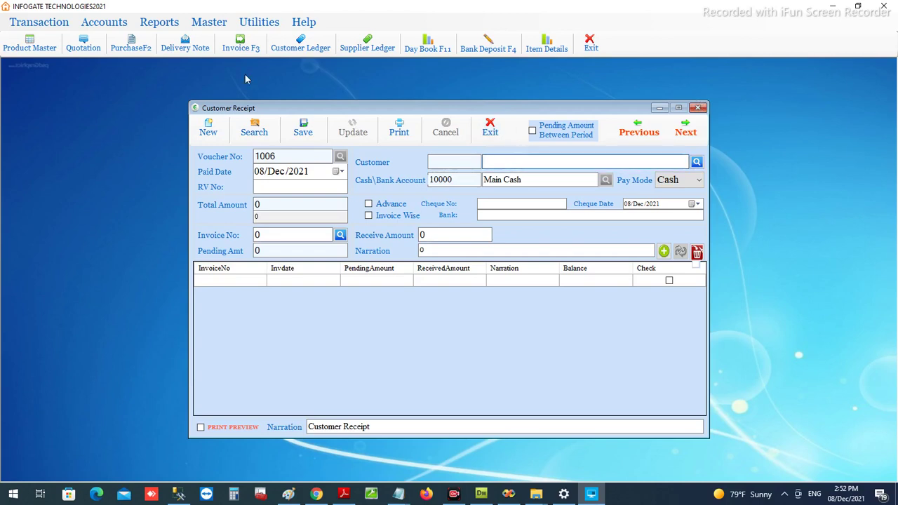
{"action": "left_click", "coordinate": [700, 109]}
Start a new customer receipt for SAMPLE CUSTOMER 2.
{"action": "left_click", "coordinate": [104, 24]}
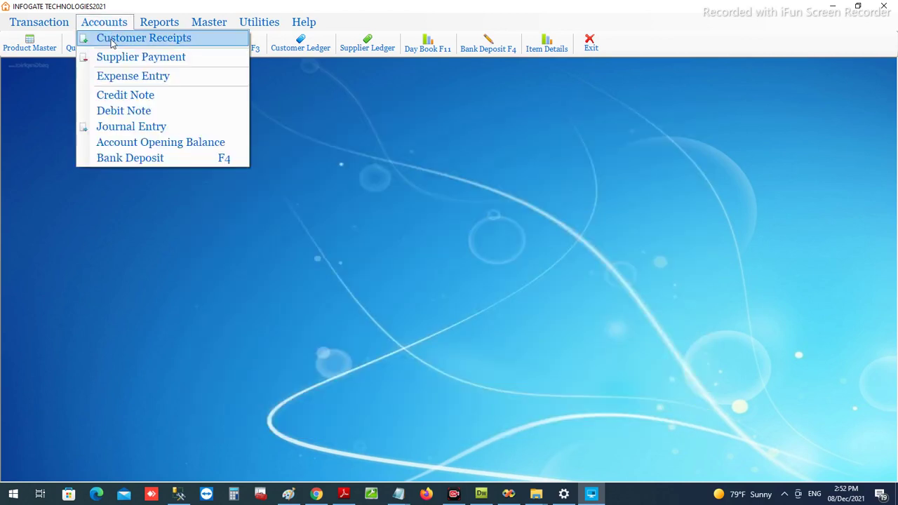
{"action": "left_click", "coordinate": [112, 43]}
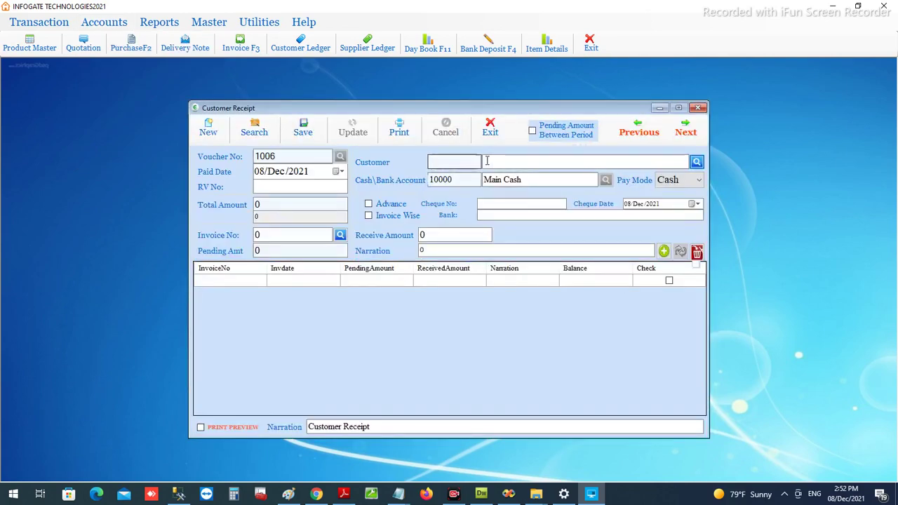
{"action": "left_click", "coordinate": [497, 162]}
{"action": "type", "text": "SA"}
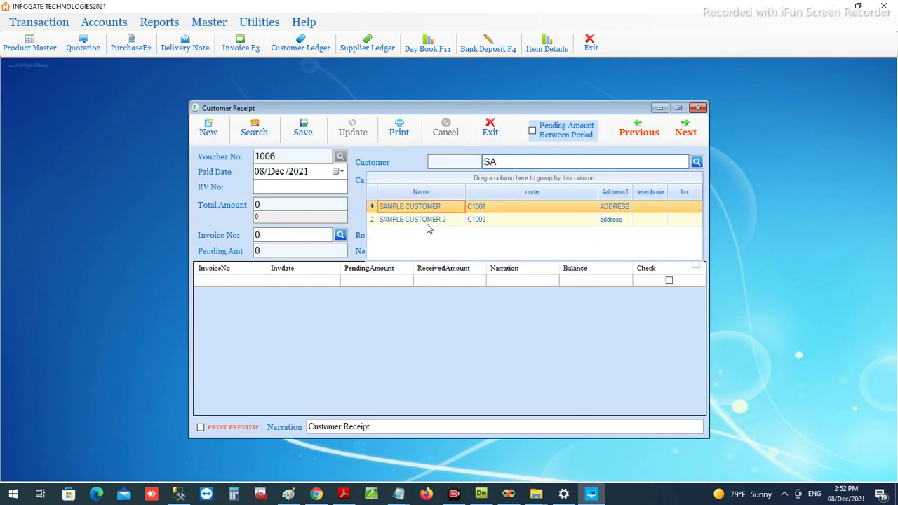
{"action": "double_click", "coordinate": [429, 220]}
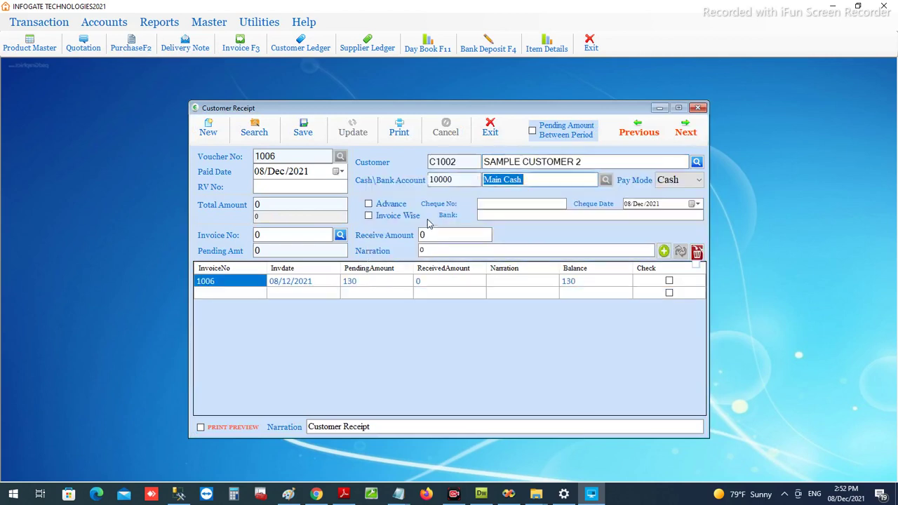
Enter RV-002 as the receipt's RV number and mark it as an advance with a total amount of 5000.
{"action": "left_click", "coordinate": [293, 186]}
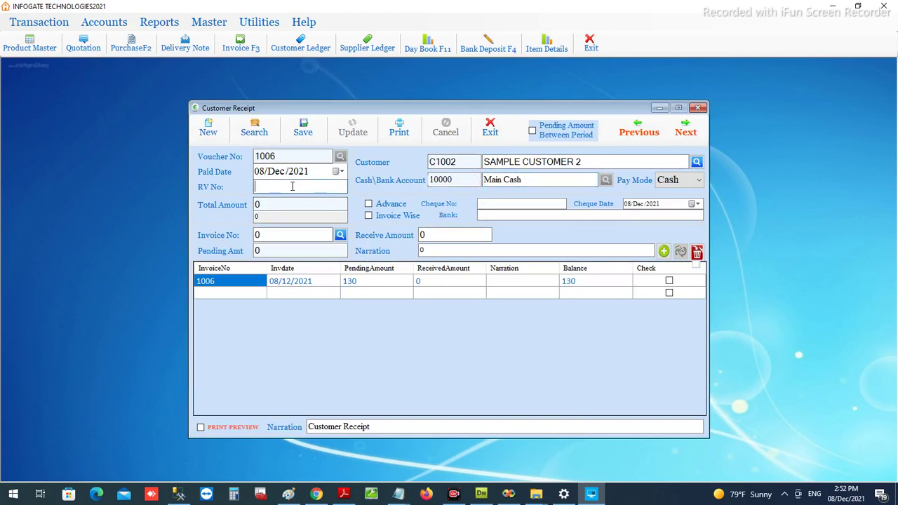
{"action": "type", "text": "RV-002"}
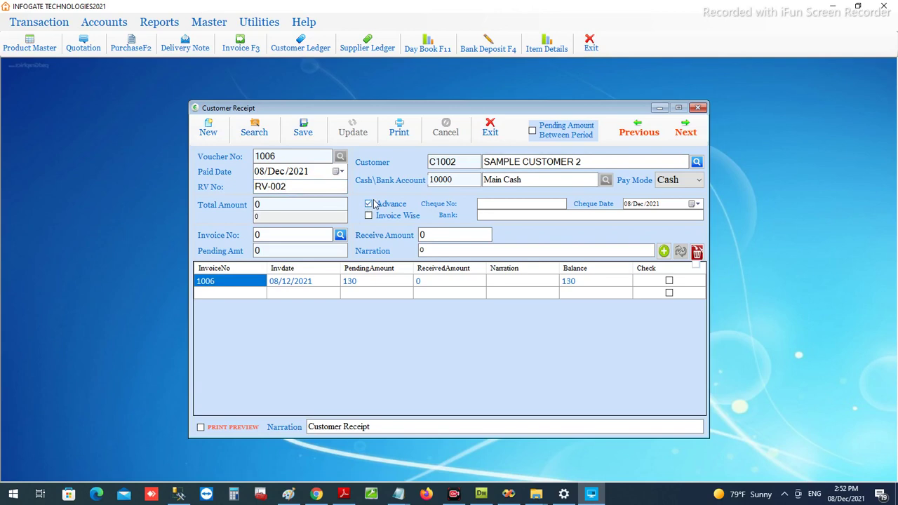
{"action": "key", "text": "Tab"}
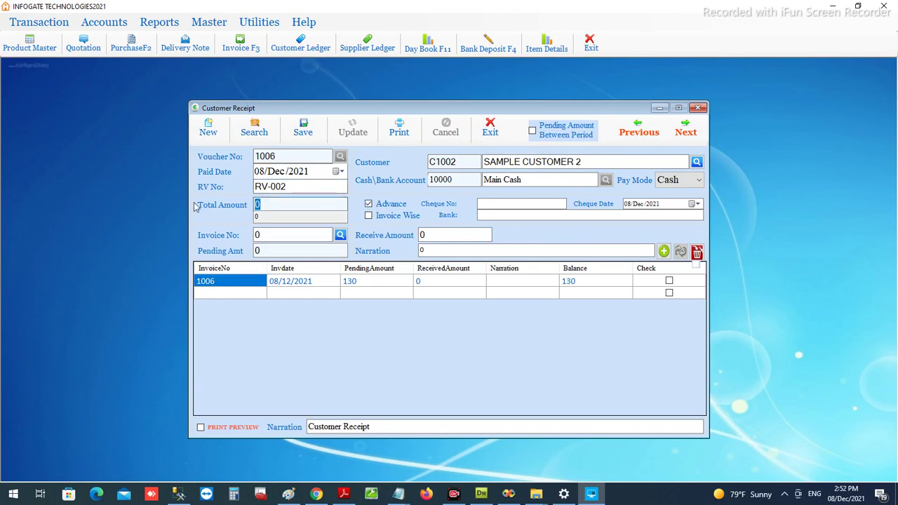
{"action": "type", "text": "5000"}
Extend the receipt narration to "Customer Receipt - ADVANCE", save the receipt with the Cash pay mode, and close the receipt form.
{"action": "left_click", "coordinate": [415, 426]}
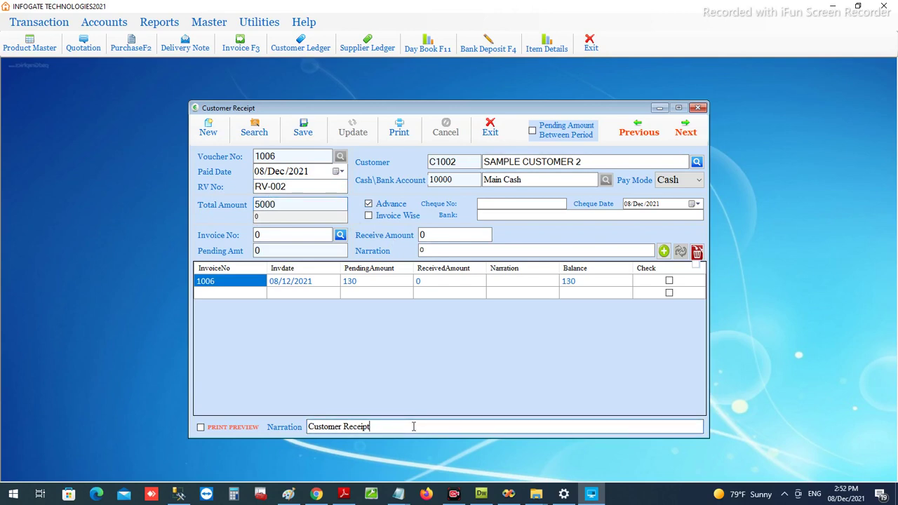
{"action": "type", "text": "- ADVANCE"}
{"action": "left_click", "coordinate": [670, 180]}
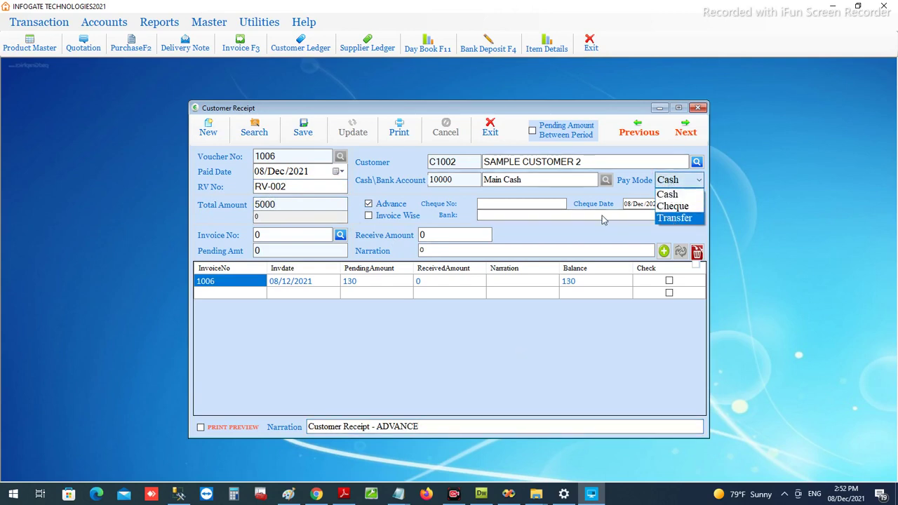
{"action": "left_click", "coordinate": [593, 193]}
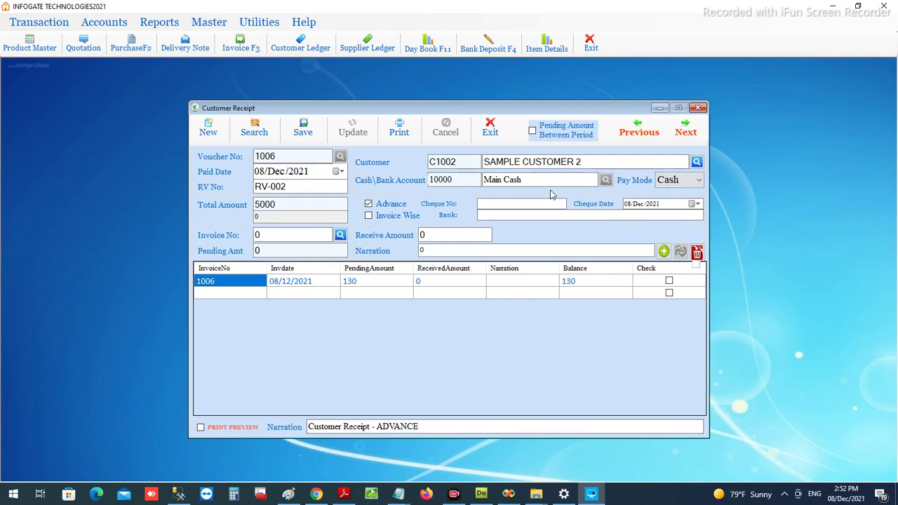
{"action": "left_click", "coordinate": [306, 136]}
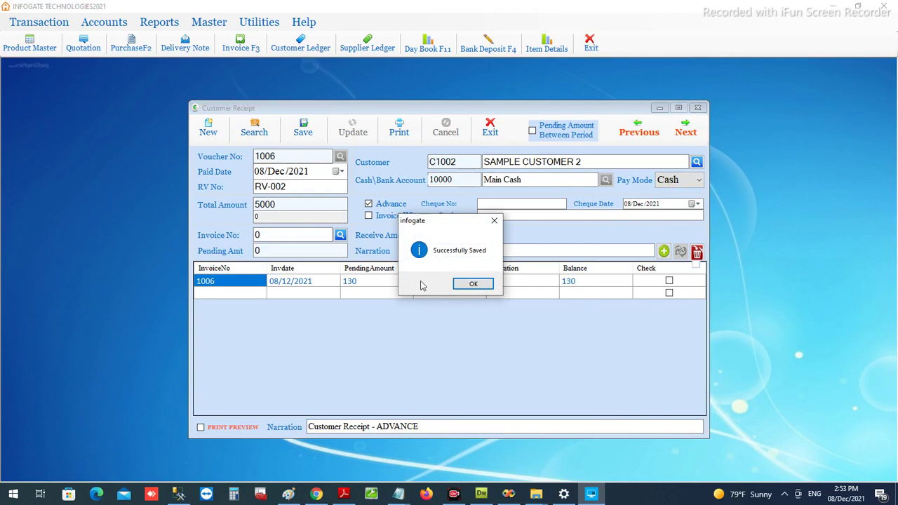
{"action": "left_click", "coordinate": [472, 285]}
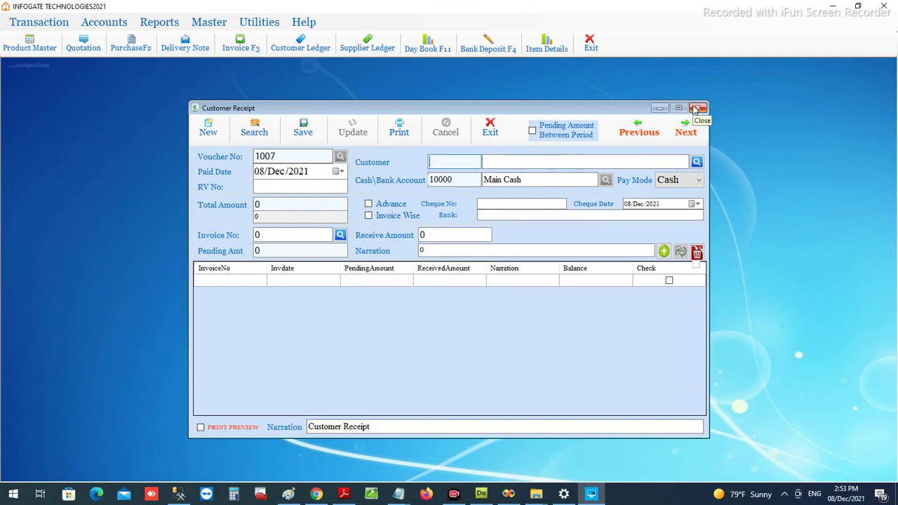
{"action": "left_click", "coordinate": [696, 109]}
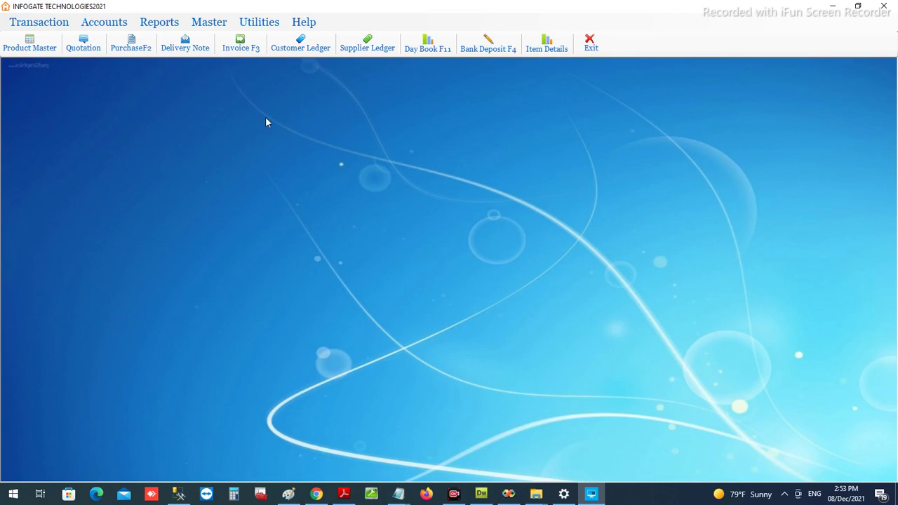
Start a new sales invoice with the bill type Credit.
{"action": "left_click", "coordinate": [242, 51]}
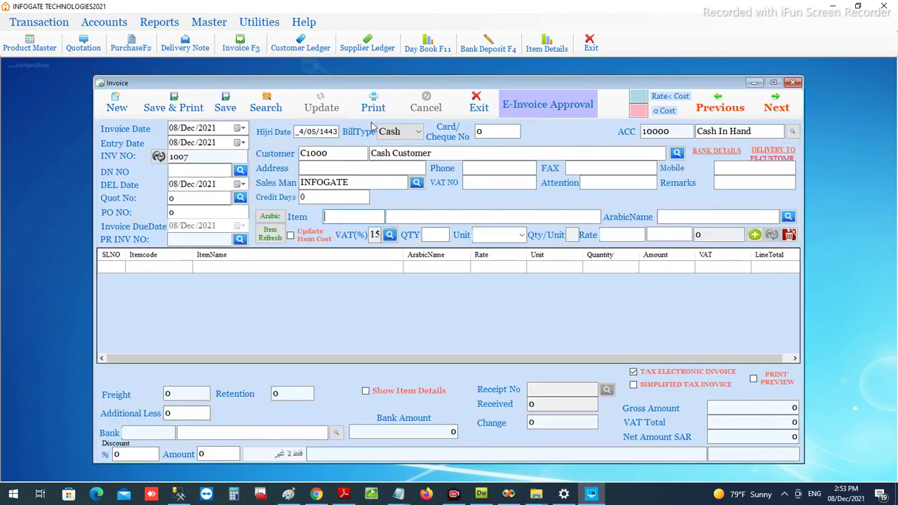
{"action": "left_click", "coordinate": [404, 134]}
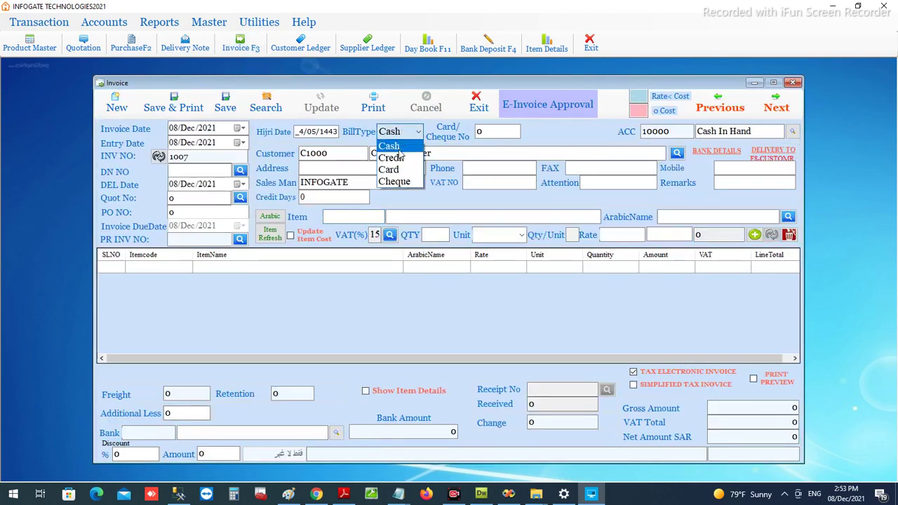
{"action": "left_click", "coordinate": [400, 158]}
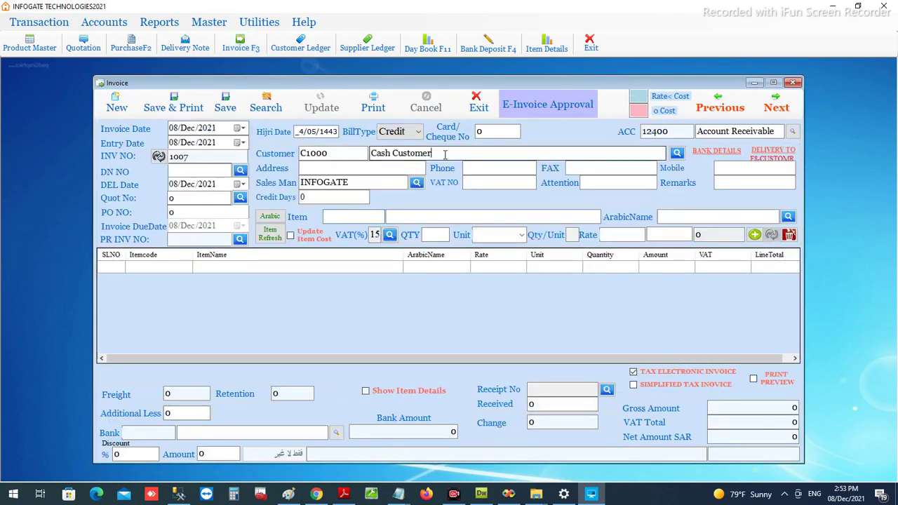
Set SAMPLE CUSTOMER 2 (C1002) as the customer on the new credit invoice.
{"action": "left_click", "coordinate": [431, 154]}
{"action": "type", "text": "SA"}
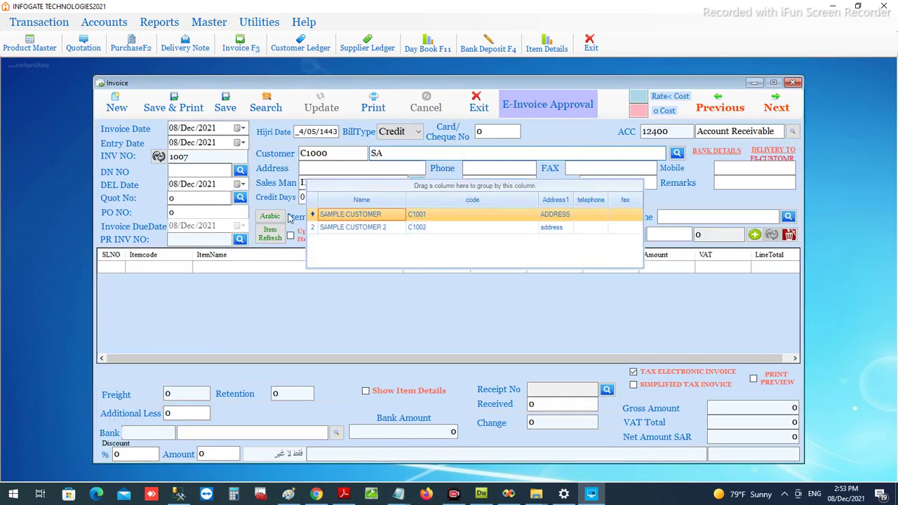
{"action": "double_click", "coordinate": [356, 228]}
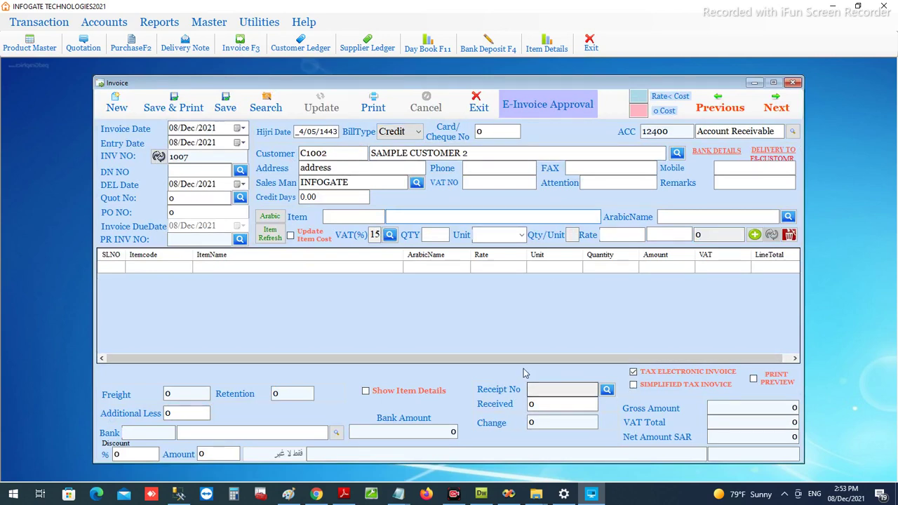
Switch the invoice's bill type to Cash and back to Credit.
{"action": "left_click", "coordinate": [411, 138]}
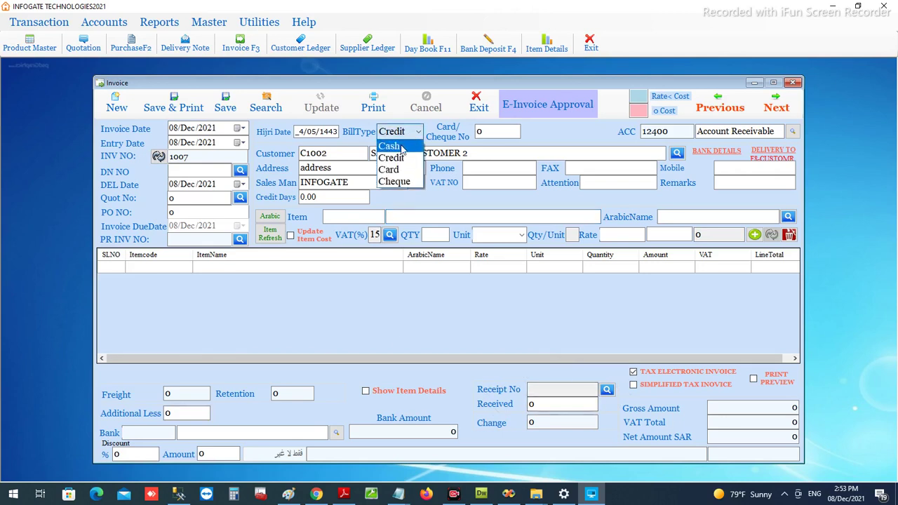
{"action": "left_click", "coordinate": [389, 146]}
{"action": "left_click", "coordinate": [402, 134]}
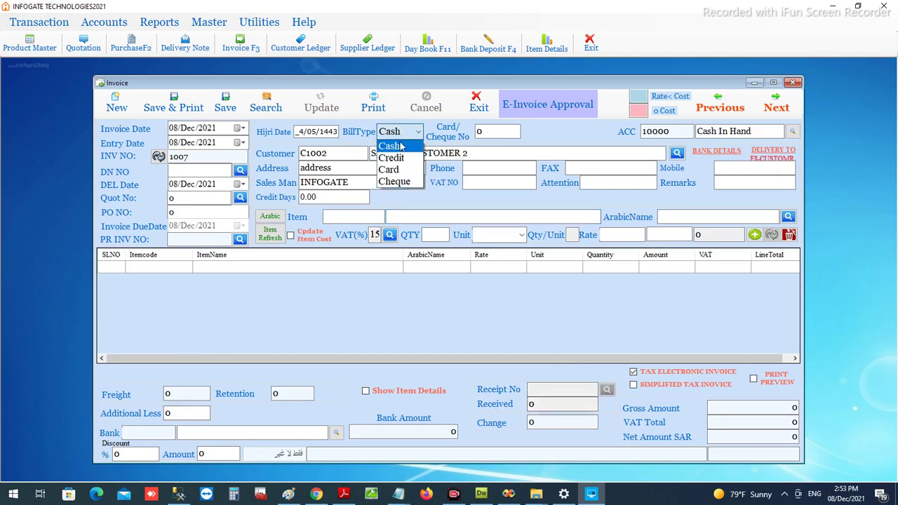
{"action": "left_click", "coordinate": [392, 158]}
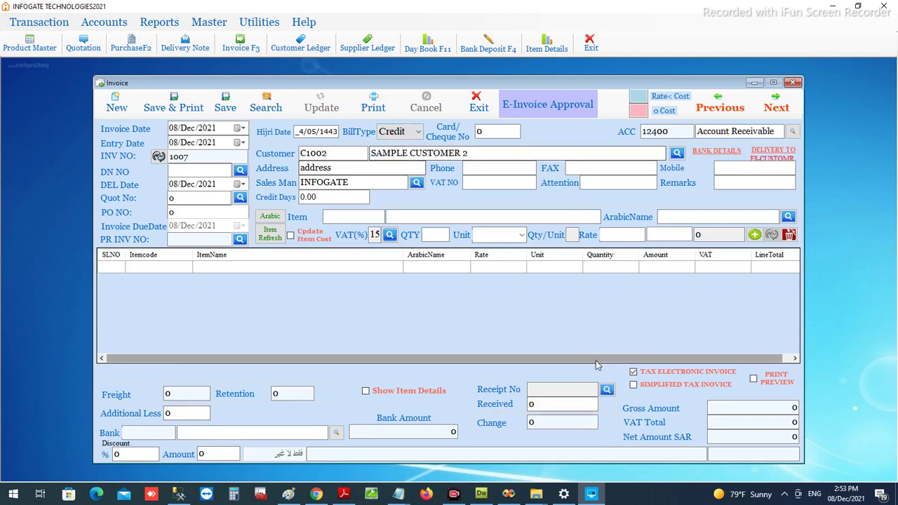
Choose item 1004, SAMPLE AC SPARE, for the invoice line with quantity 1 PCS and a rate of 2000.
{"action": "left_click", "coordinate": [463, 216]}
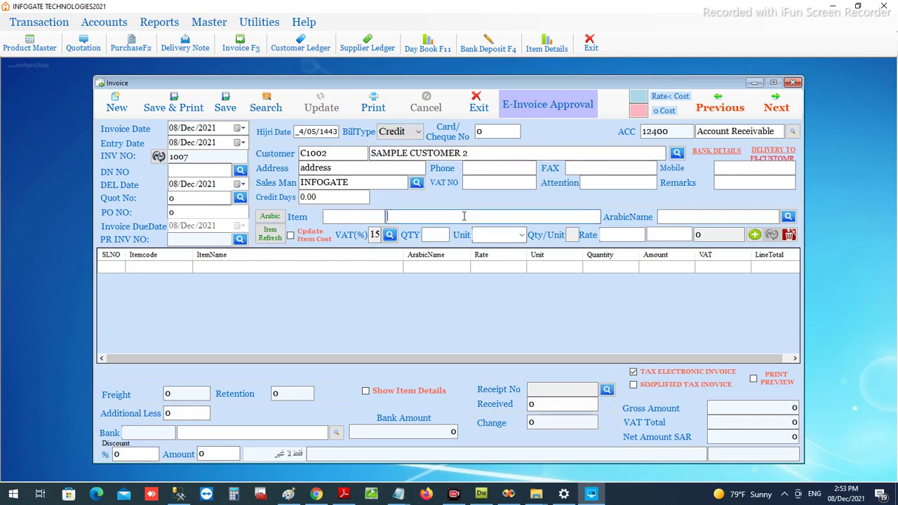
{"action": "type", "text": "SA"}
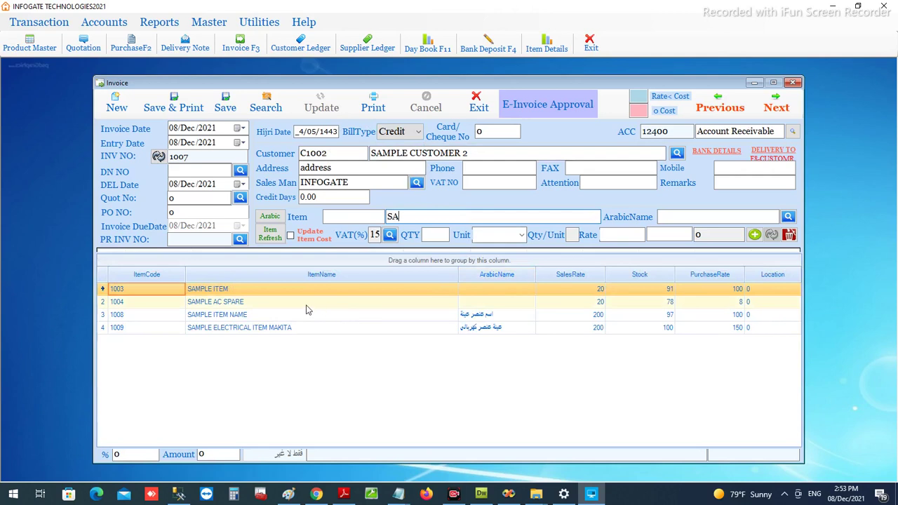
{"action": "double_click", "coordinate": [306, 310]}
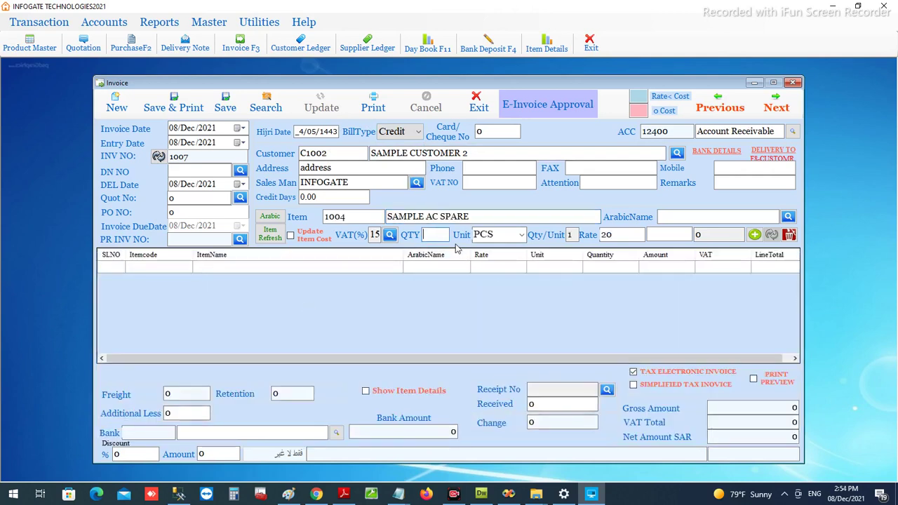
{"action": "type", "text": "1"}
{"action": "key", "text": "Return"}
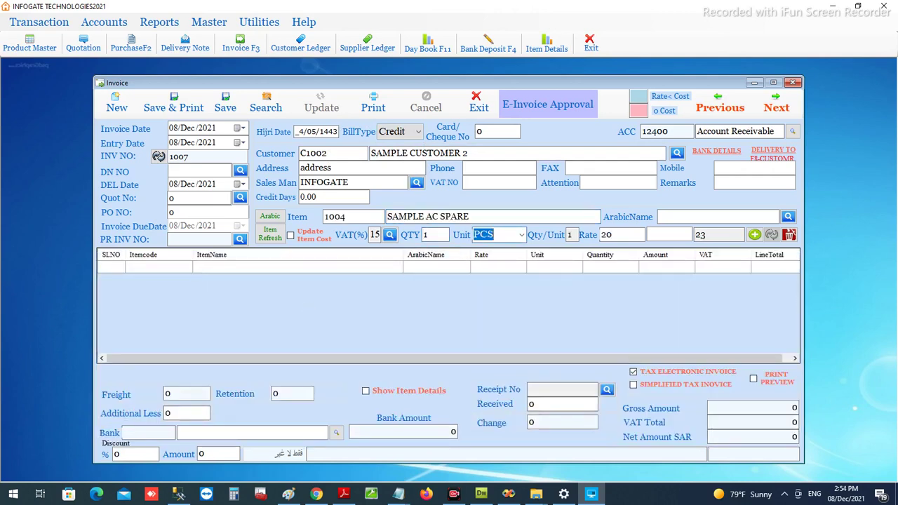
{"action": "key", "text": "Return"}
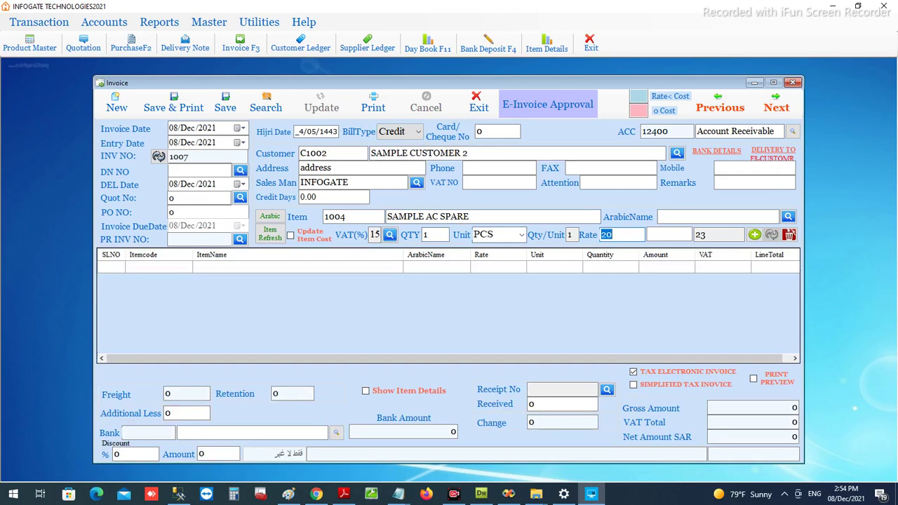
{"action": "type", "text": "2"}
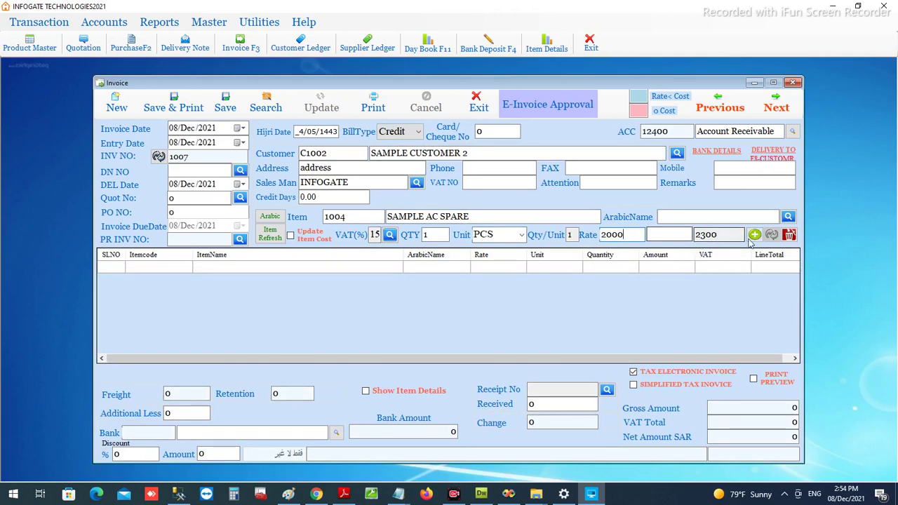
Change the SAMPLE AC SPARE entry to a rate of 200 and quantity 10, and add it to the invoice.
{"action": "left_click", "coordinate": [630, 235]}
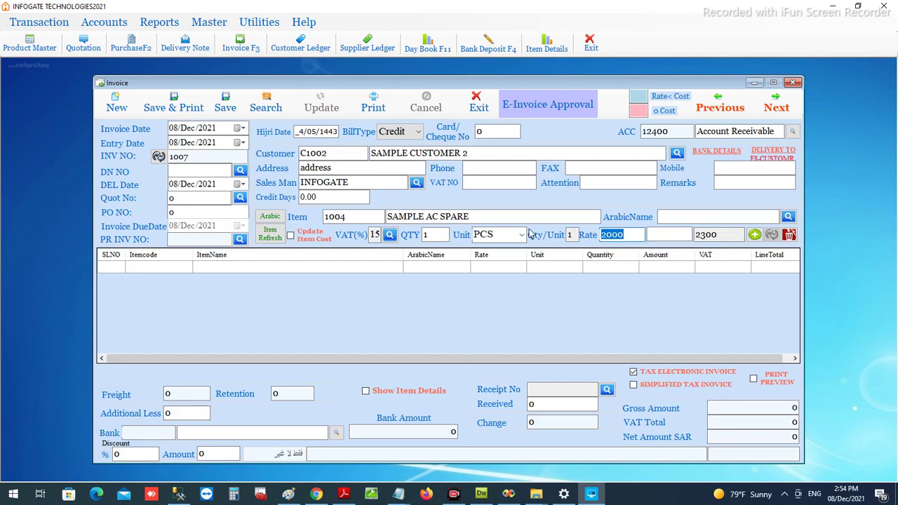
{"action": "type", "text": "20"}
{"action": "left_click", "coordinate": [435, 235]}
{"action": "type", "text": "10"}
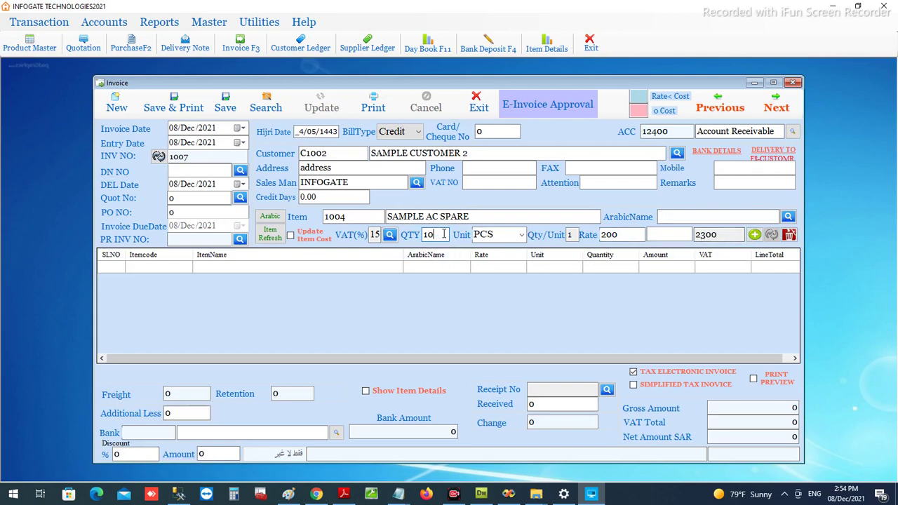
{"action": "left_click", "coordinate": [754, 235]}
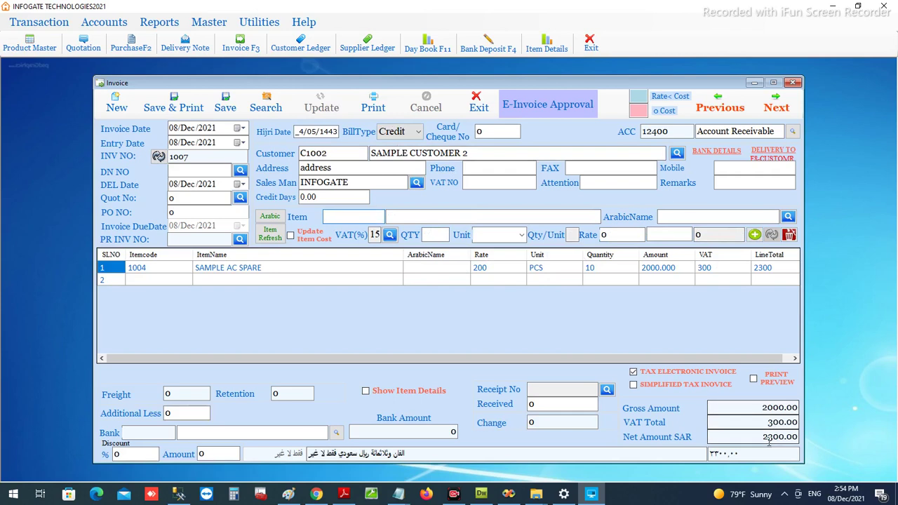
Apply advance receipt voucher 1006 to the invoice so that it covers the net amount of 2300.00.
{"action": "left_click_drag", "start_coordinate": [764, 436], "coordinate": [814, 438]}
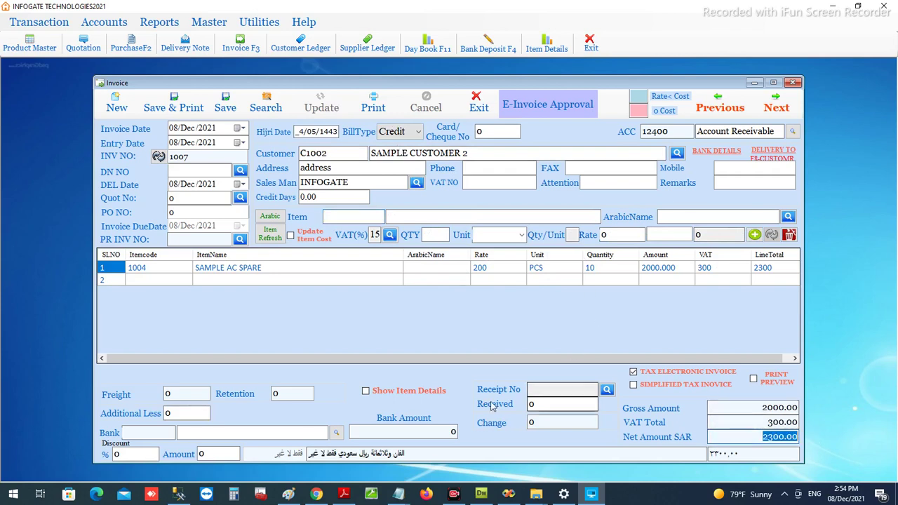
{"action": "left_click", "coordinate": [607, 389]}
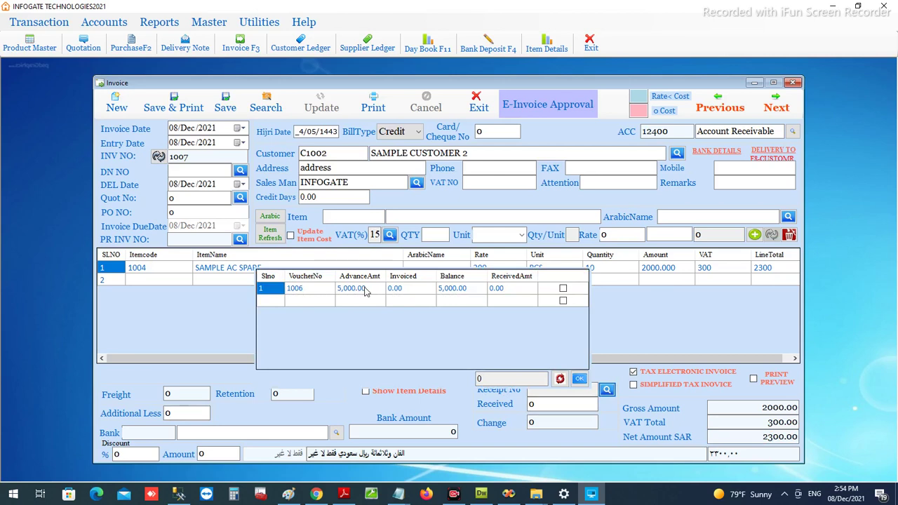
{"action": "left_click", "coordinate": [563, 289]}
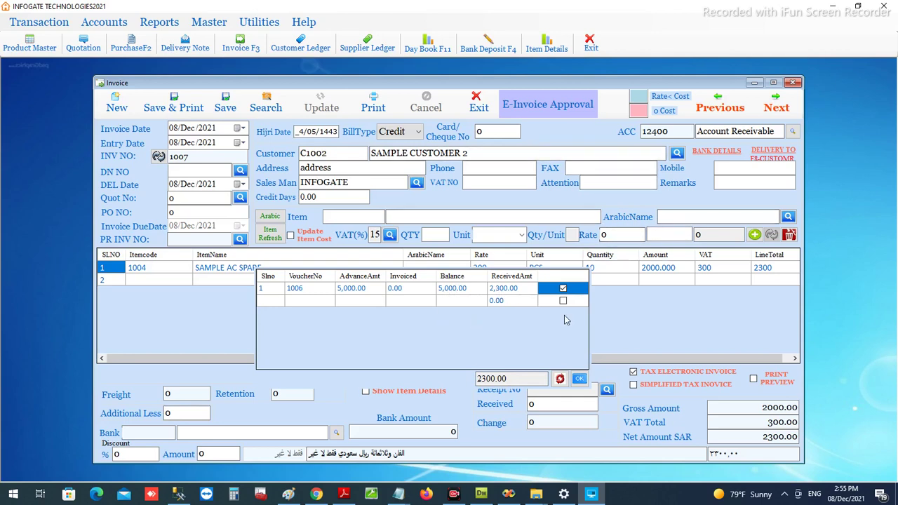
{"action": "left_click", "coordinate": [580, 379]}
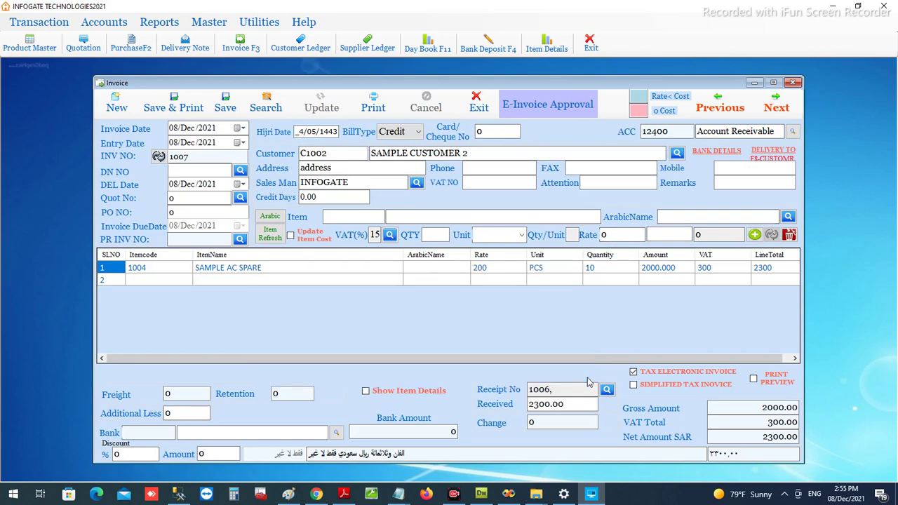
Save the invoice, acknowledge the confirmation, and close the invoice form.
{"action": "left_click", "coordinate": [225, 110]}
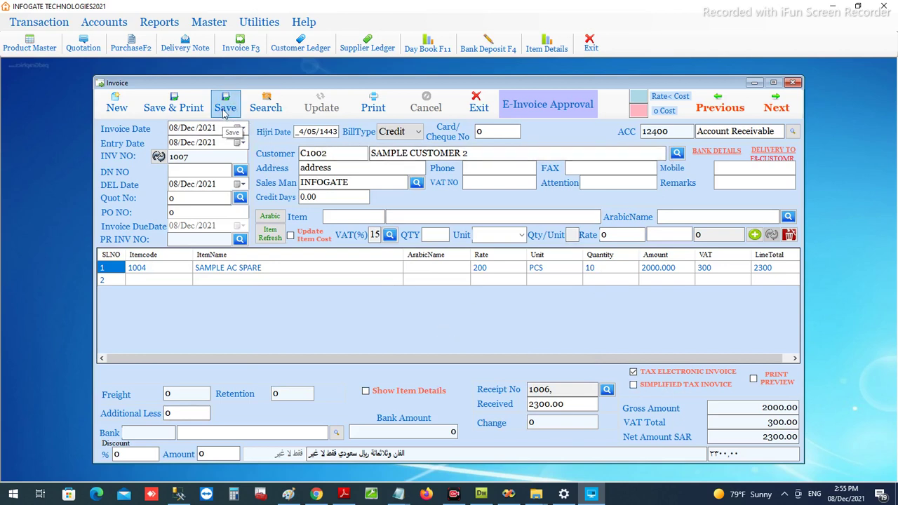
{"action": "left_click", "coordinate": [764, 386]}
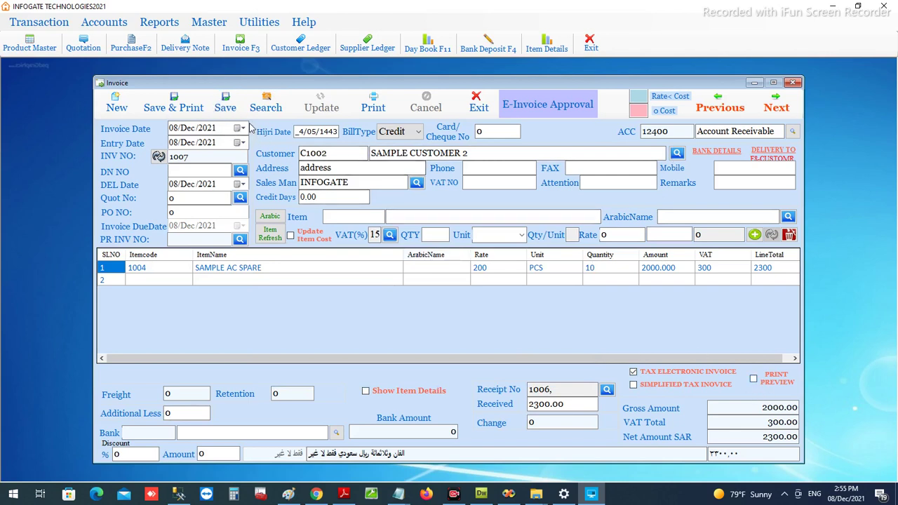
{"action": "left_click", "coordinate": [225, 103]}
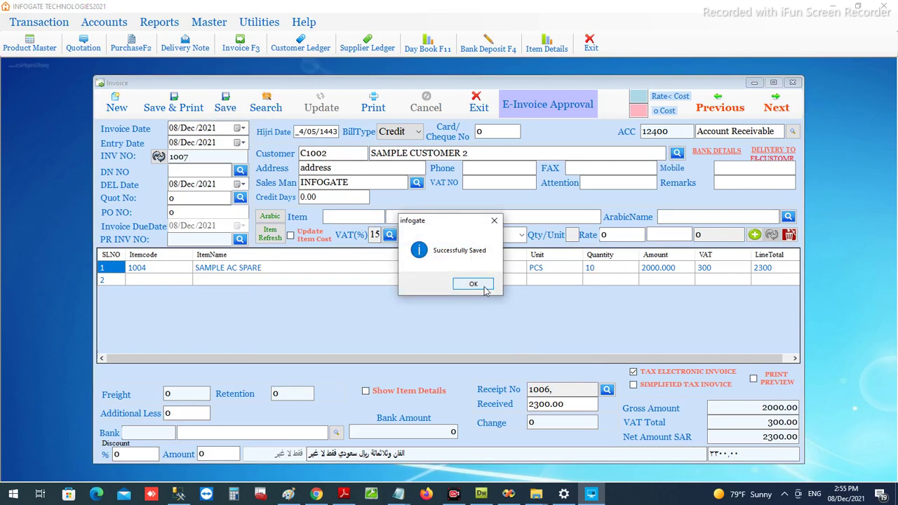
{"action": "left_click", "coordinate": [484, 287]}
{"action": "left_click", "coordinate": [501, 285]}
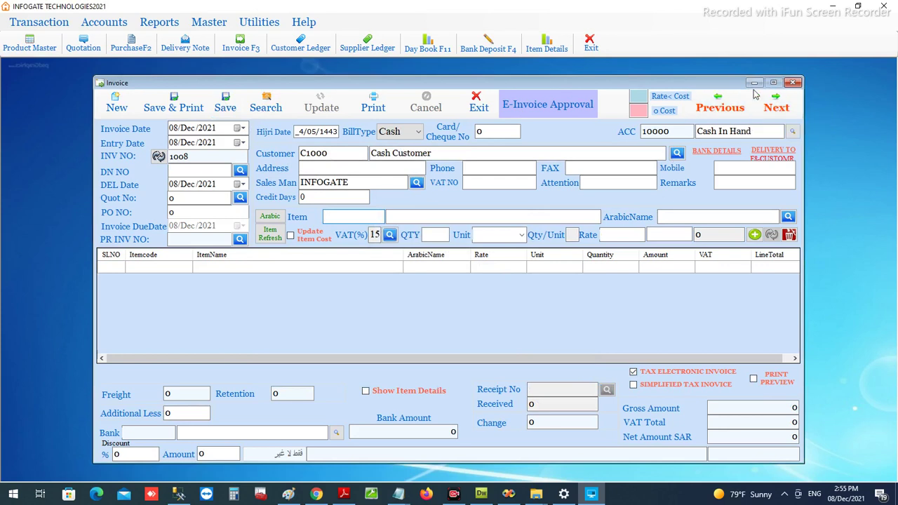
{"action": "left_click", "coordinate": [793, 82]}
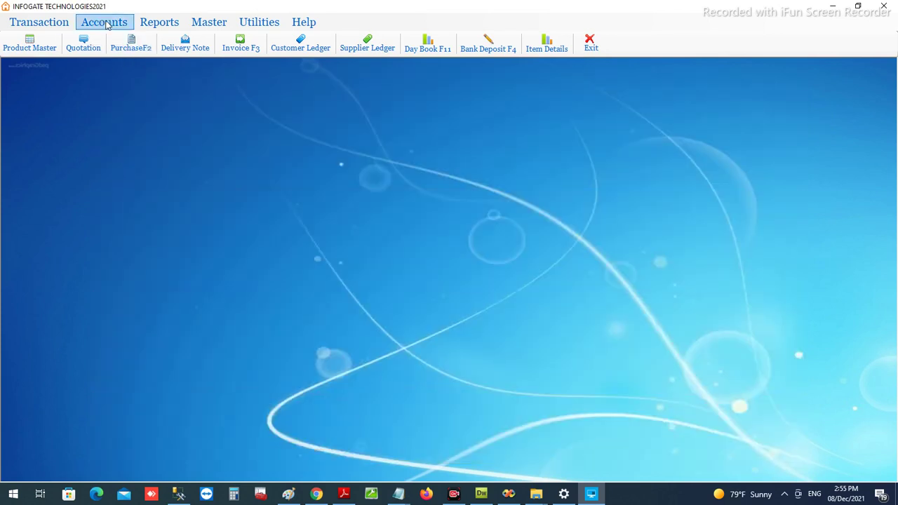
Review the previous customer receipt, voucher 1006, for the invoice adjusted against the advance, and close the receipt form.
{"action": "left_click", "coordinate": [107, 25]}
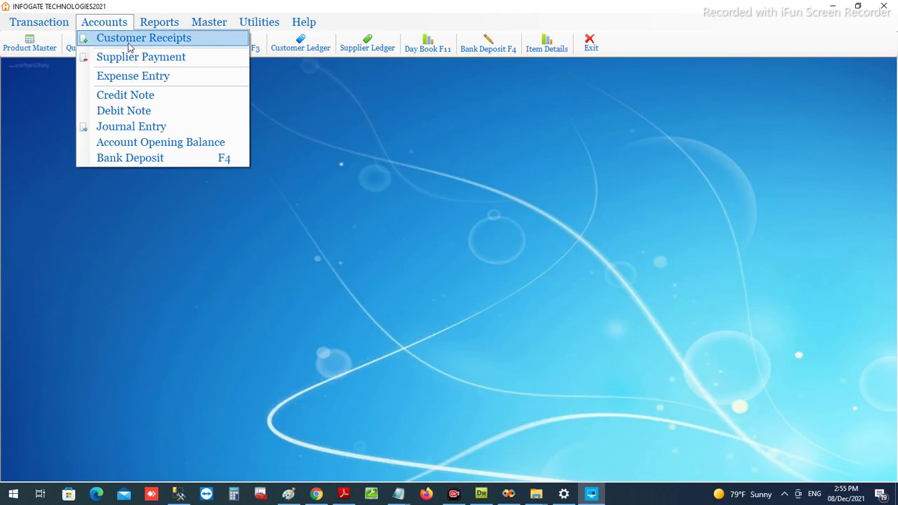
{"action": "left_click", "coordinate": [129, 45]}
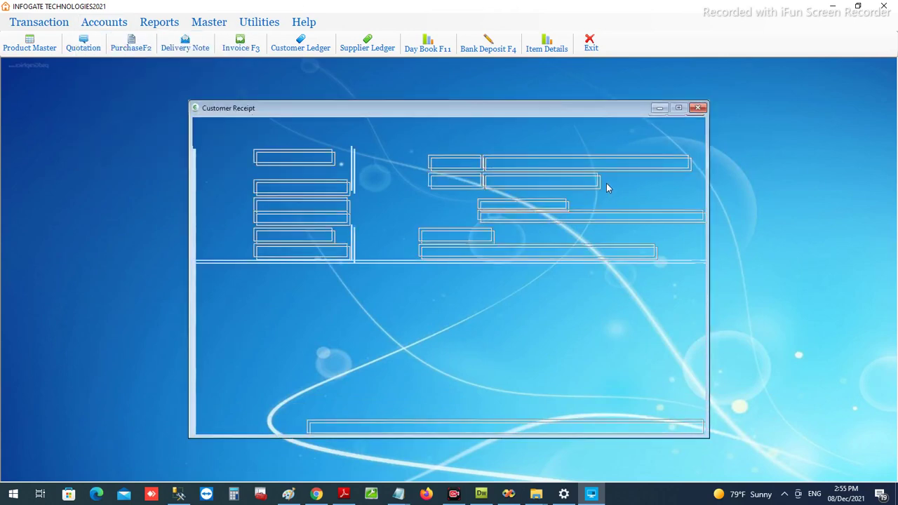
{"action": "left_click", "coordinate": [647, 135]}
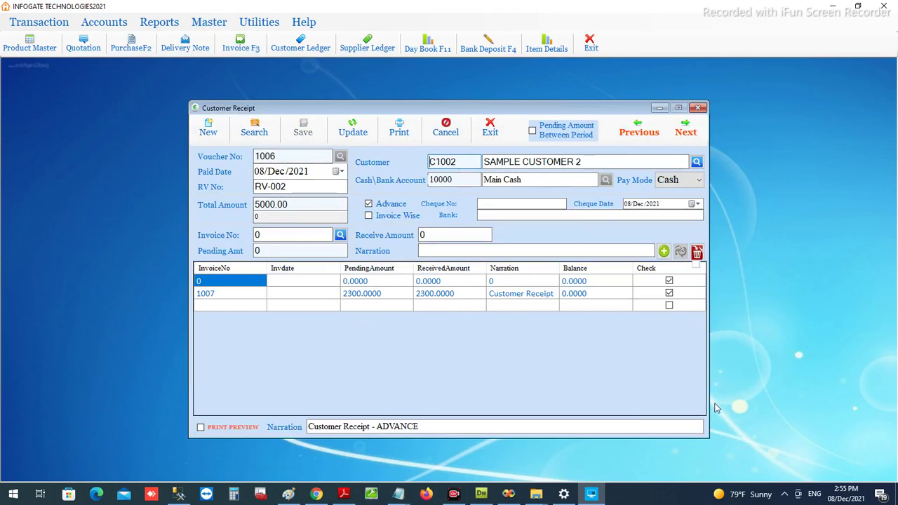
{"action": "left_click", "coordinate": [700, 109]}
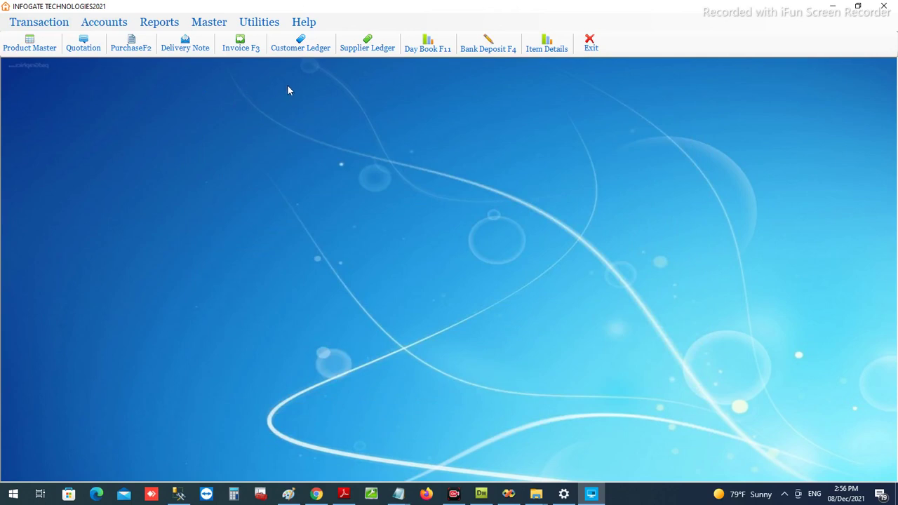
Open a blank customer receipt form.
{"action": "left_click", "coordinate": [103, 25]}
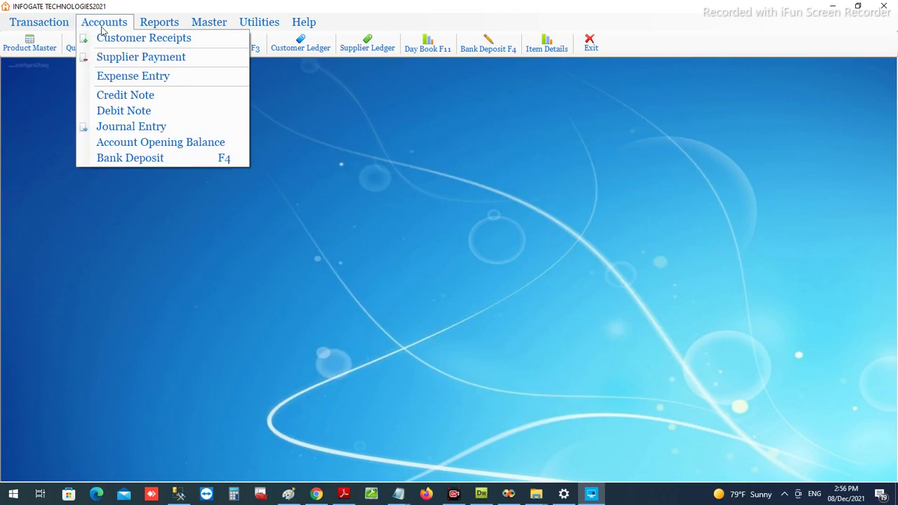
{"action": "left_click", "coordinate": [109, 40]}
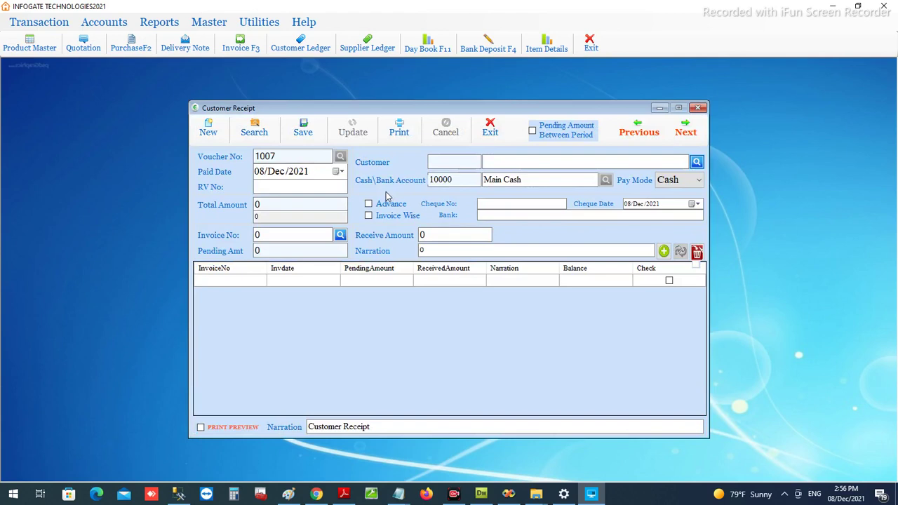
{"action": "left_click", "coordinate": [102, 22]}
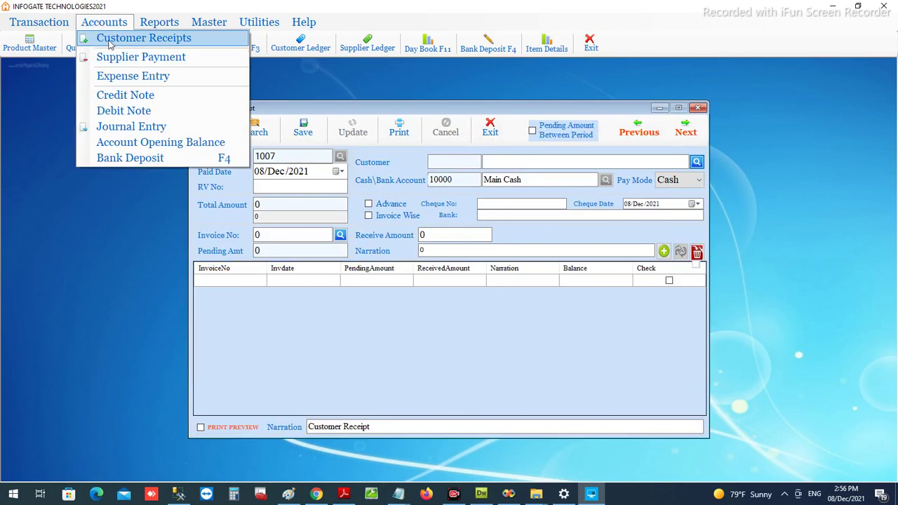
{"action": "left_click", "coordinate": [105, 219]}
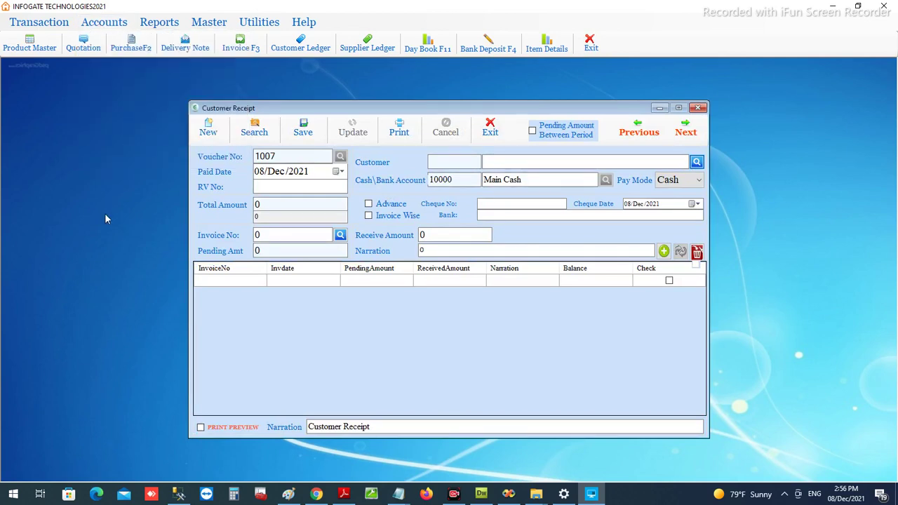